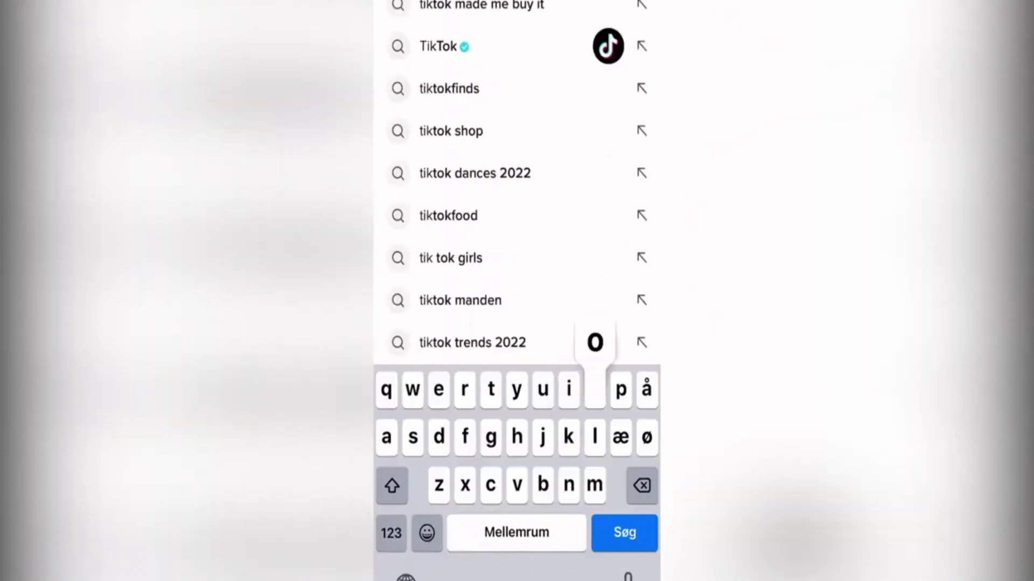
Narrow the 'tiktok made me buy it' results to this month's videos sorted by most liked, then scroll through them
type("mad")
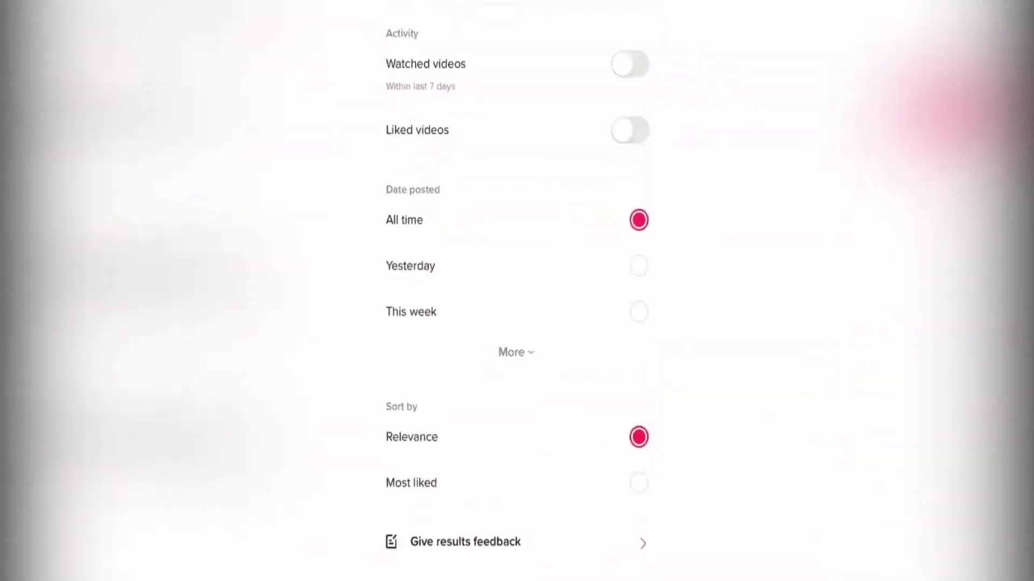
scroll(516, 291, "down", 3)
left_click(638, 450)
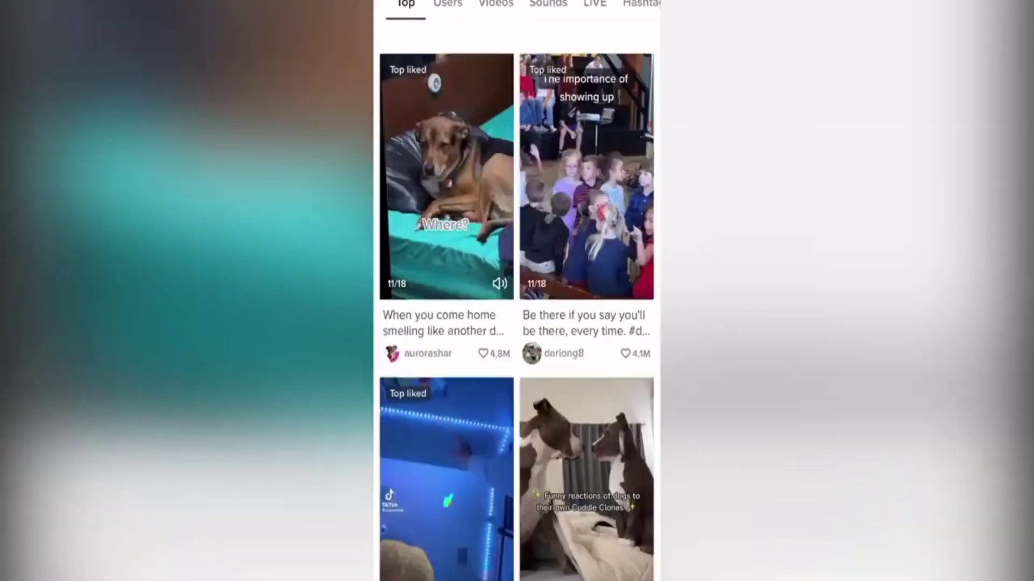
scroll(517, 291, "down", 6)
scroll(517, 291, "down", 15)
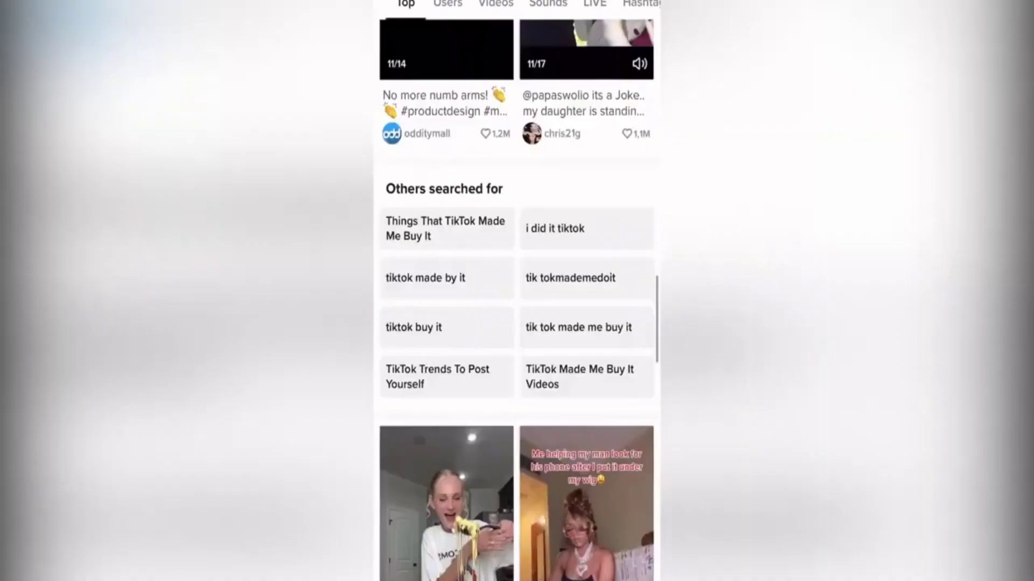
scroll(517, 291, "down", 10)
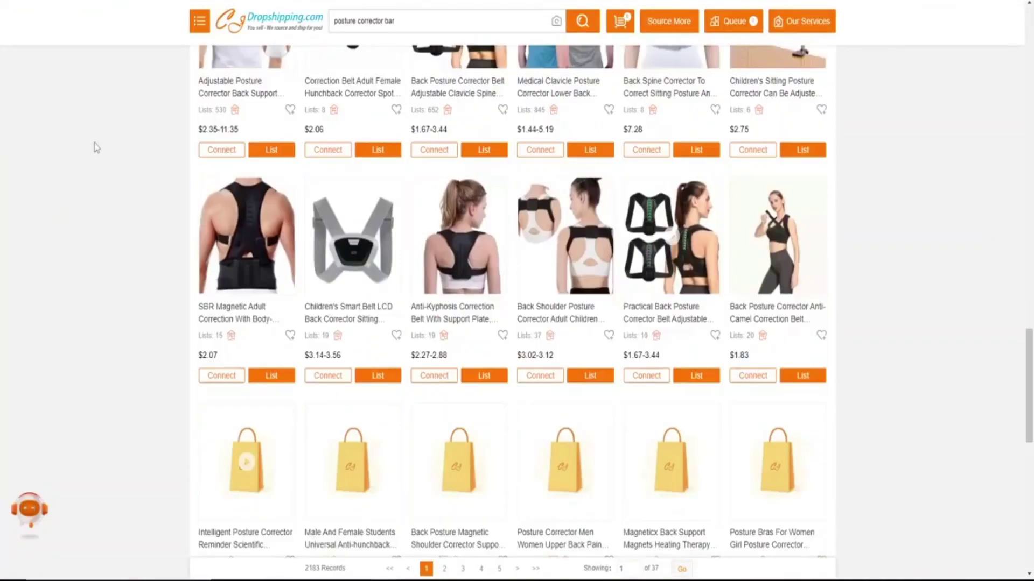
Paste the CJdropshipping link into C7 and the TikTok video link into D7 for Posture cross
scroll(94, 147, "down", 8)
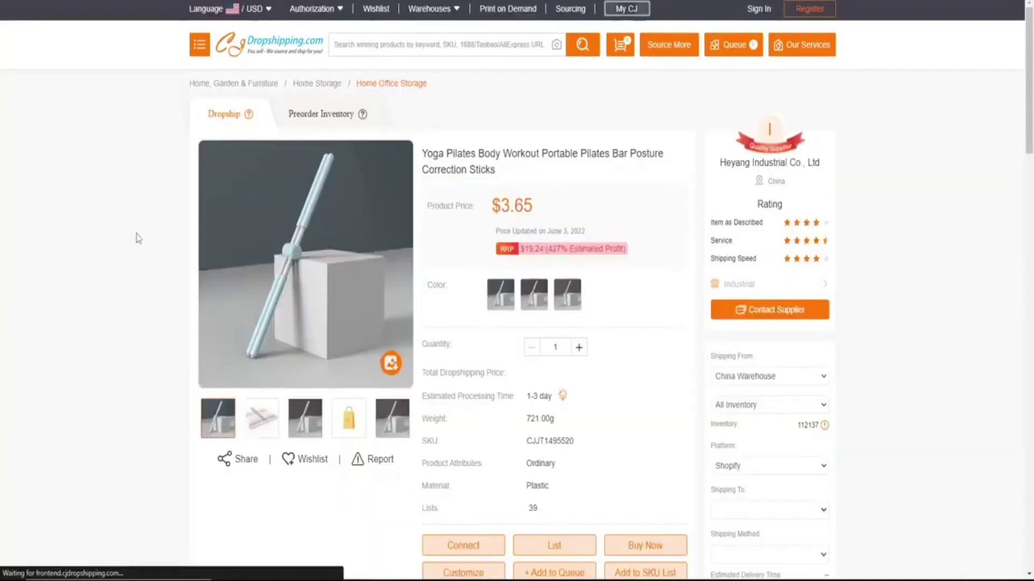
scroll(139, 239, "down", 2)
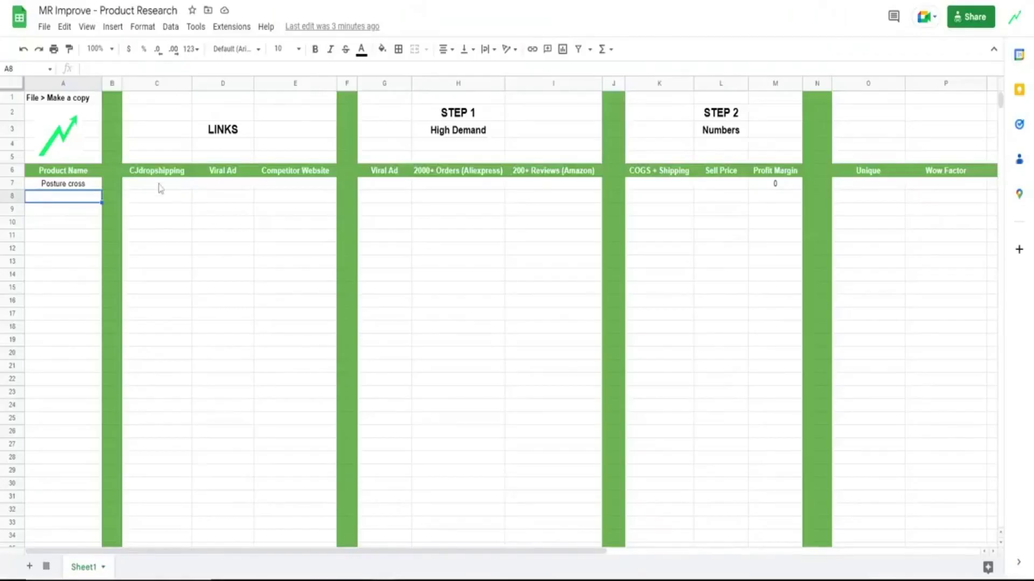
left_click(160, 185)
key("ctrl+v")
left_click(221, 185)
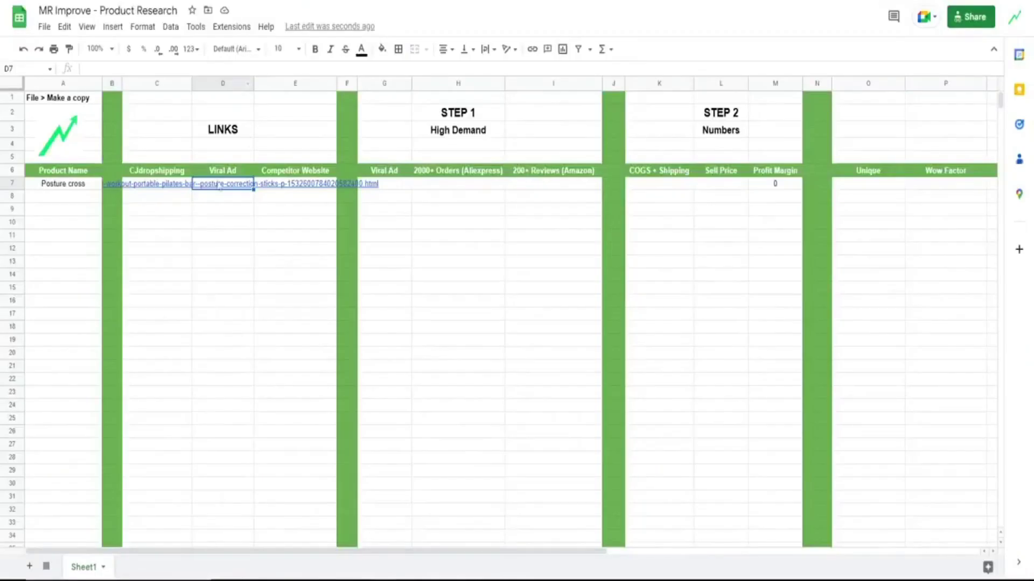
key("ctrl+v")
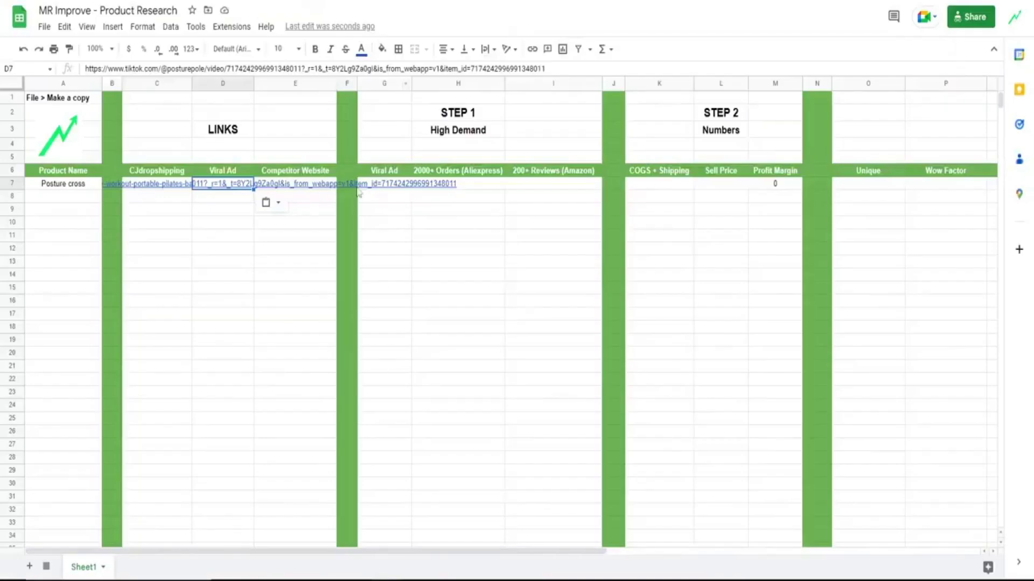
left_click(310, 186)
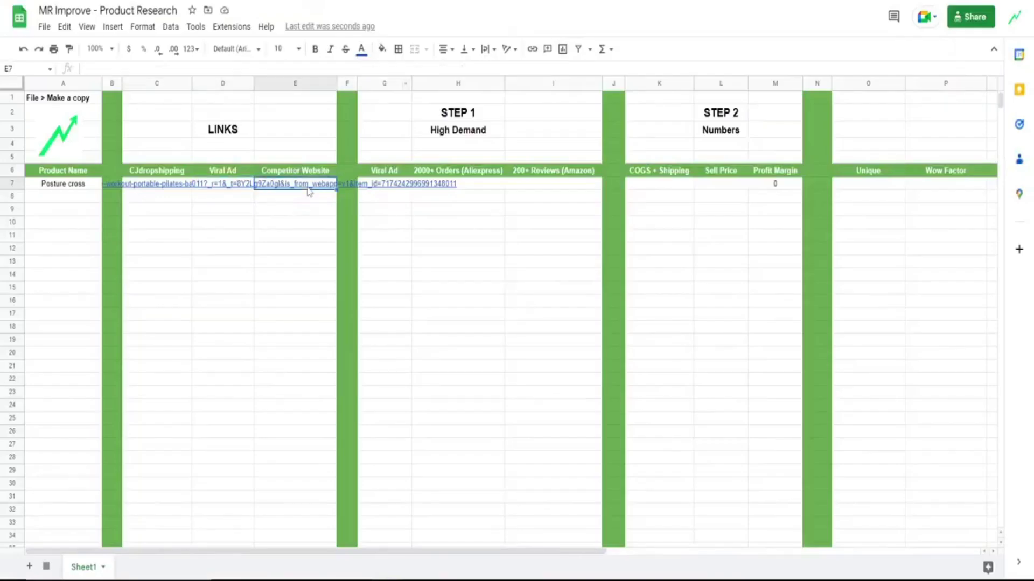
Paste the competitor store link into E7 and score the three High Demand checks as 1
type("https://relaxrelieve.com/products/open-back-stick-shape-body-stick-factory-direct-selling-yoga-shoulder-open-back-artifact-cross-correction-hunchback-opener")
left_click(400, 200)
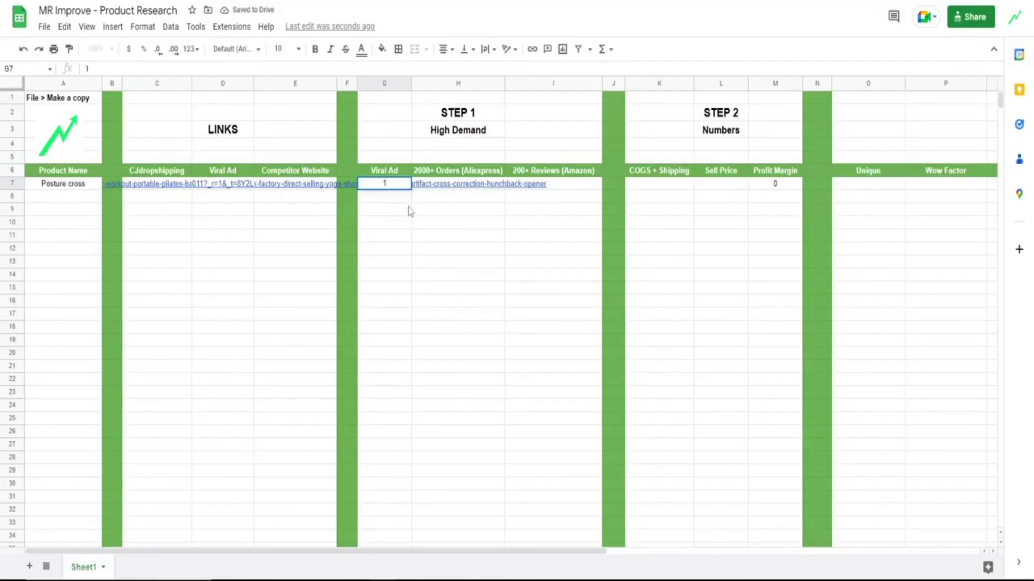
key("Return")
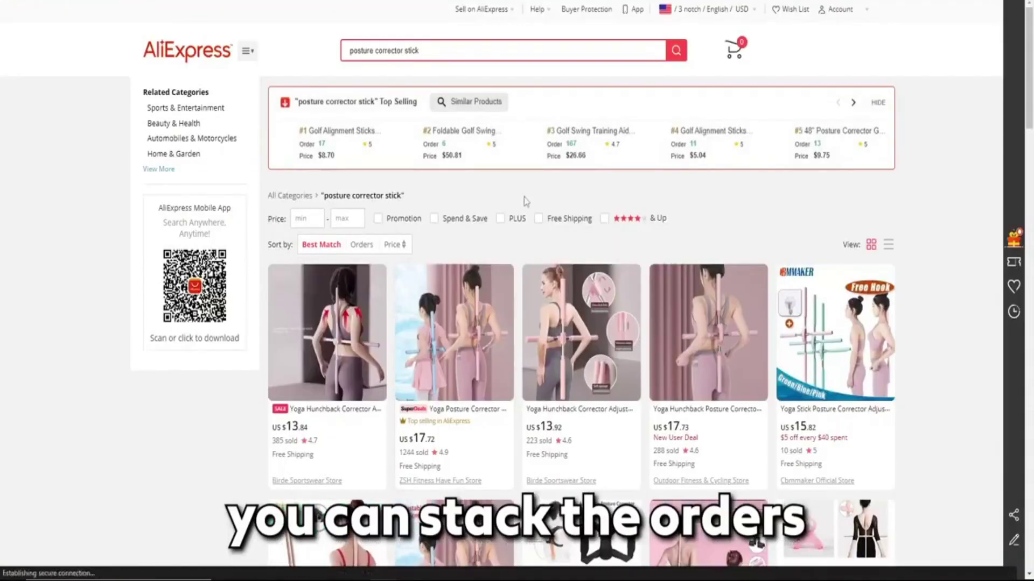
scroll(532, 192, "down", 5)
left_click(466, 184)
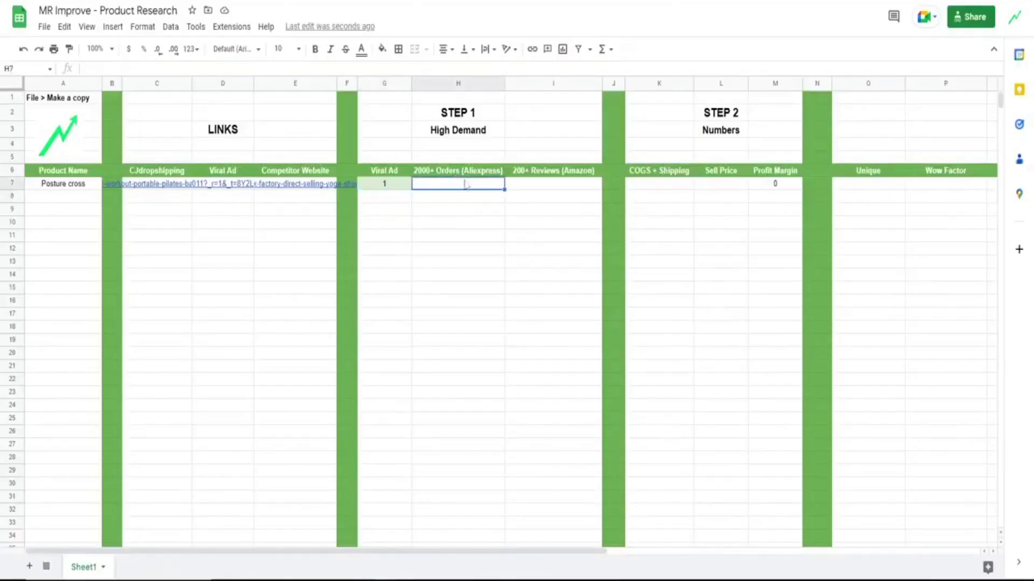
left_click(541, 188)
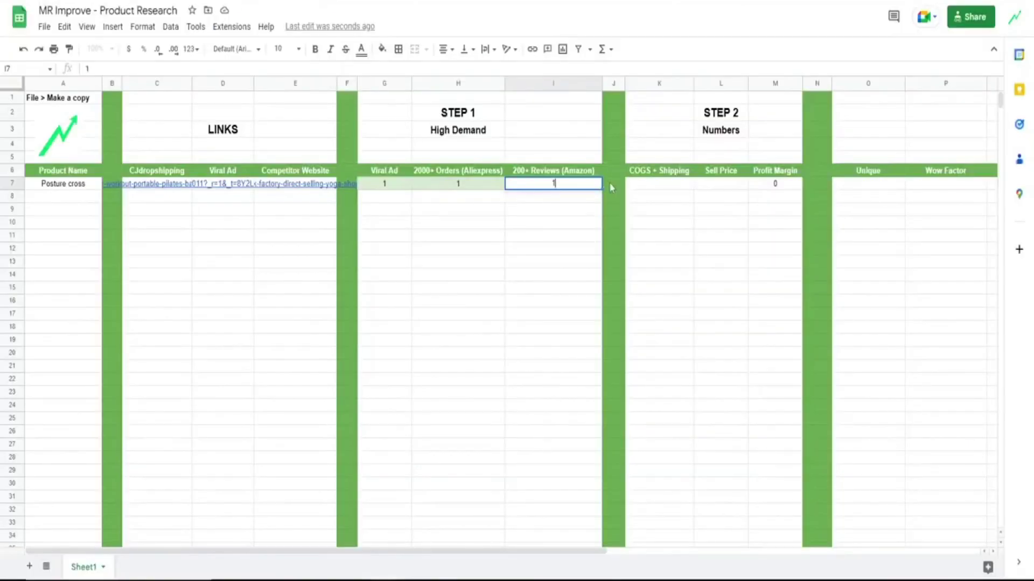
left_click(667, 186)
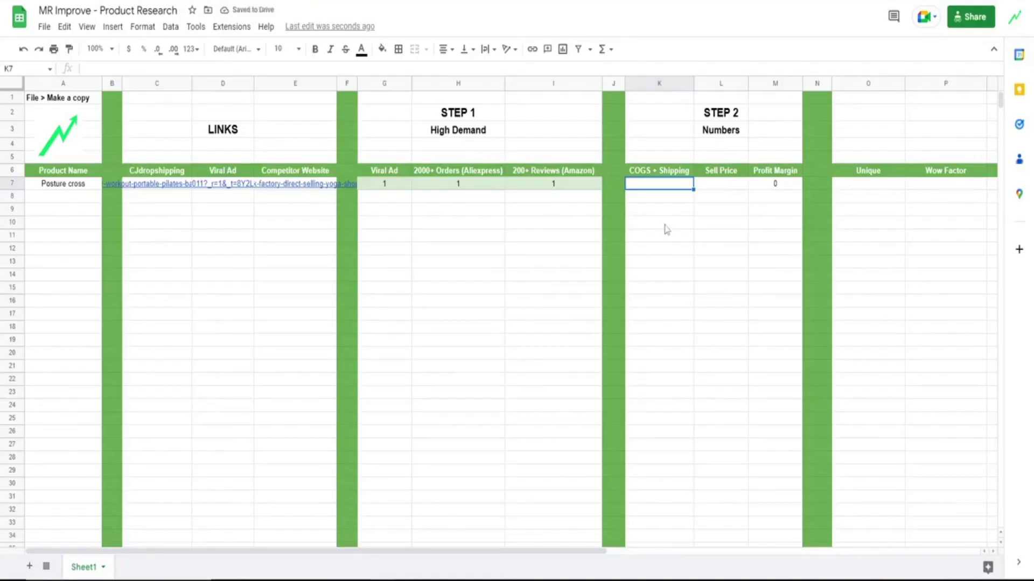
Enter COGS 16.22 in K7 and sell price 34.95 in L7
type("16.22")
key("Tab")
type("3")
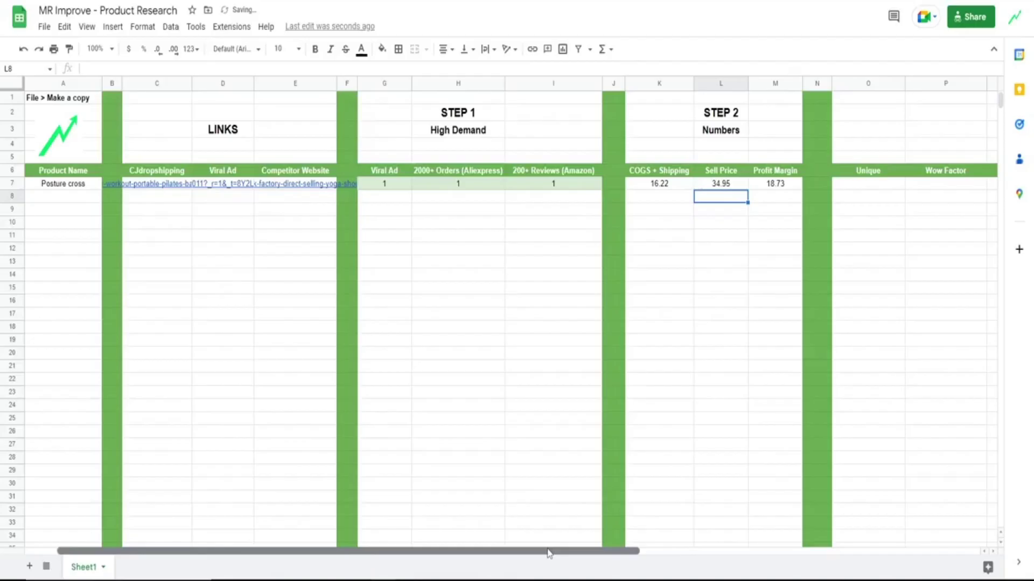
Score Unique, Wow Factor, High Value and Problem Solving as 1 for Posture cross
scroll(754, 525, "right", 10)
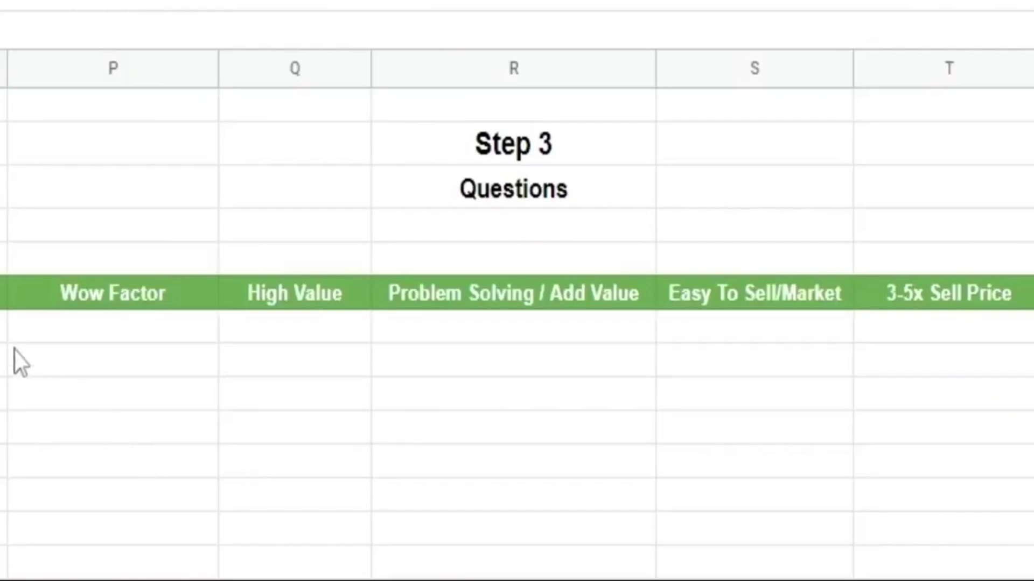
left_click(418, 186)
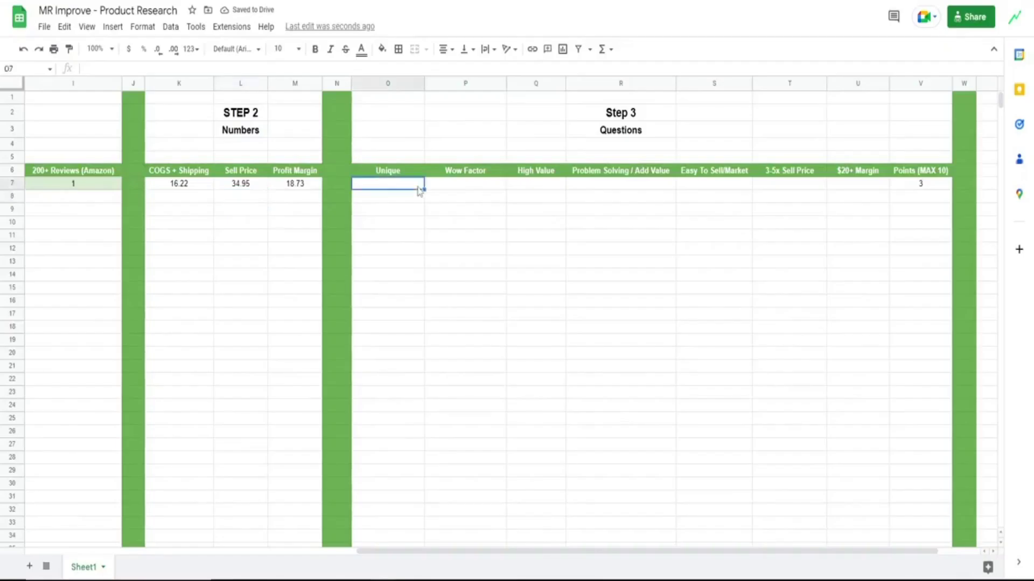
type("1")
left_click(474, 188)
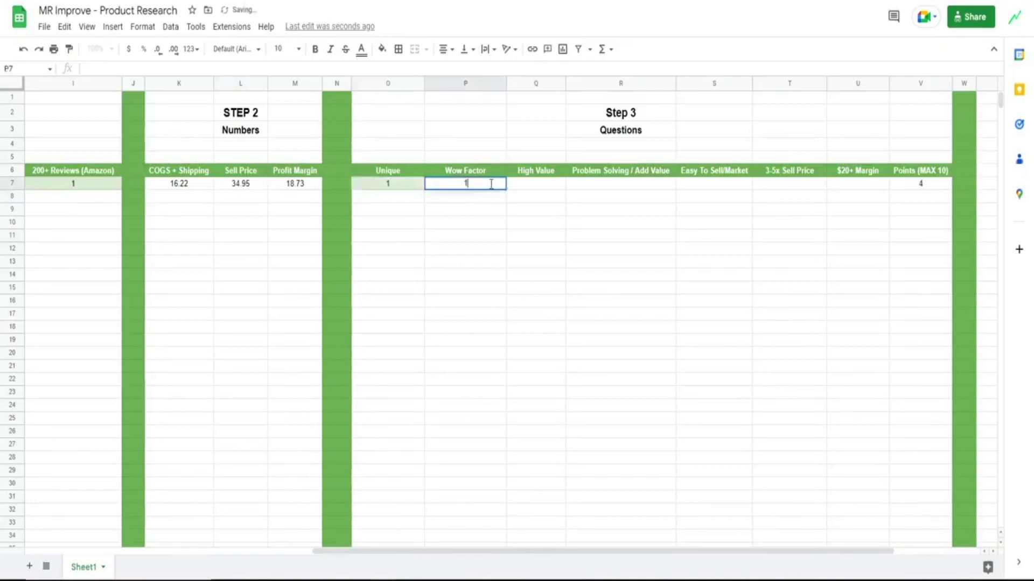
left_click(547, 190)
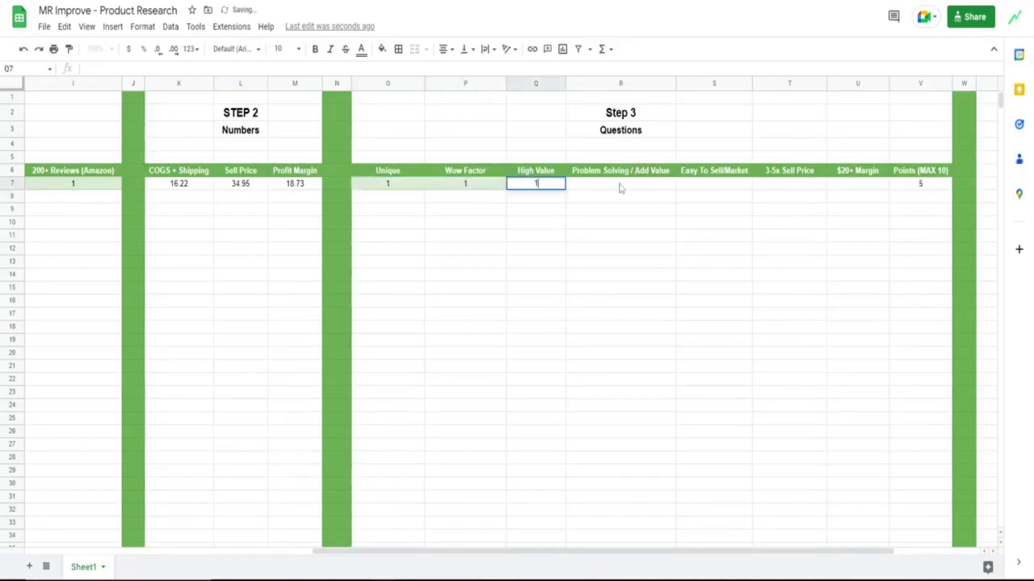
type("1")
left_click(638, 187)
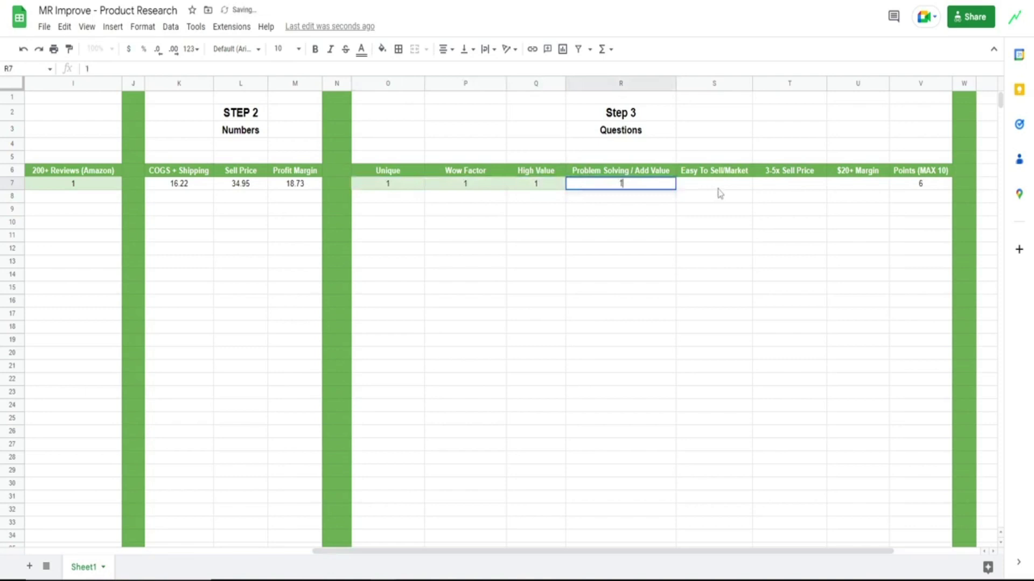
type("1")
left_click(720, 192)
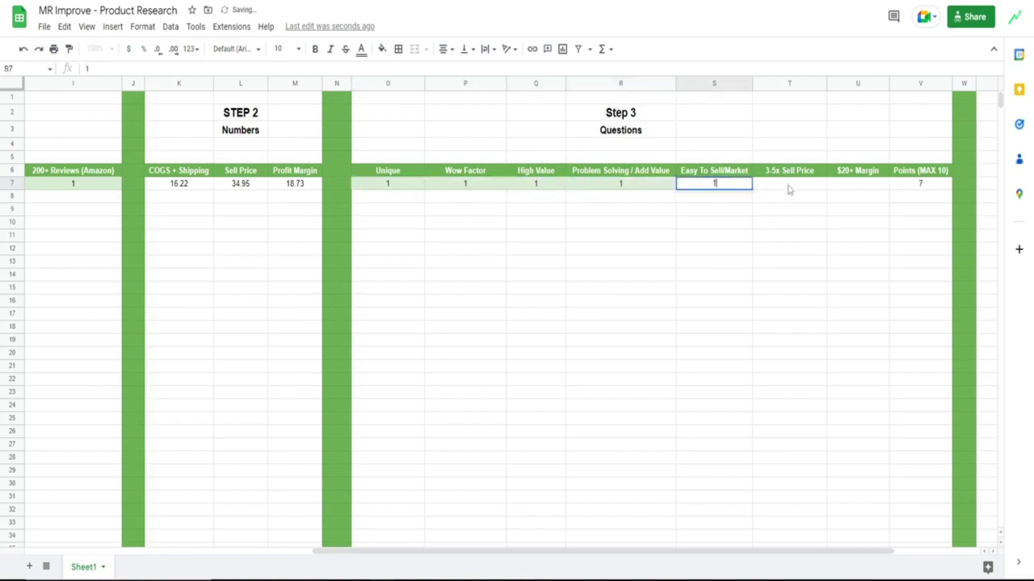
Score Easy To Sell as 1, 3-5x Sell Price and $20+ Margin as 0, then check the 8-point total
type("1")
left_click(790, 189)
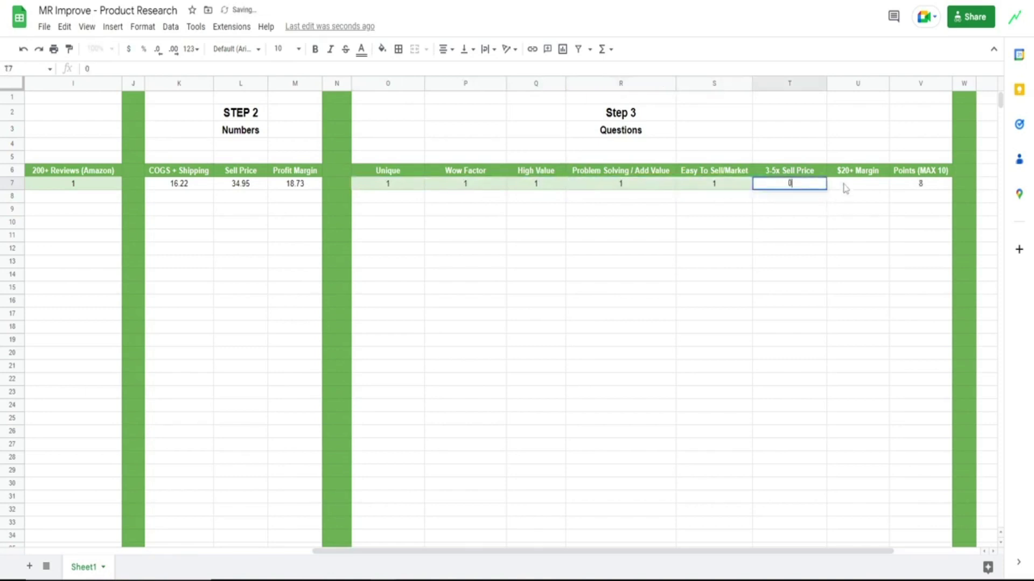
type("0")
left_click(851, 191)
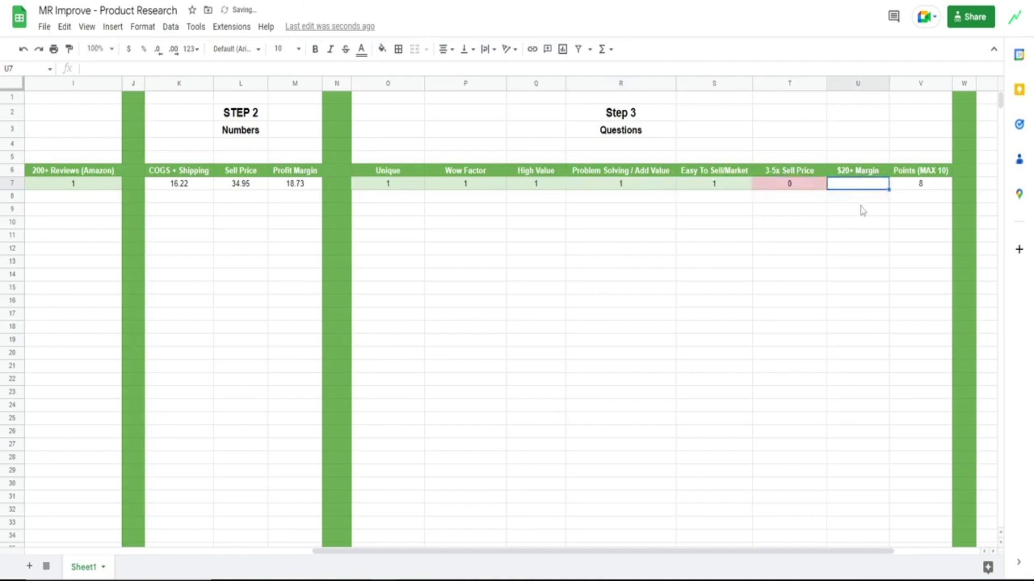
left_click(862, 210)
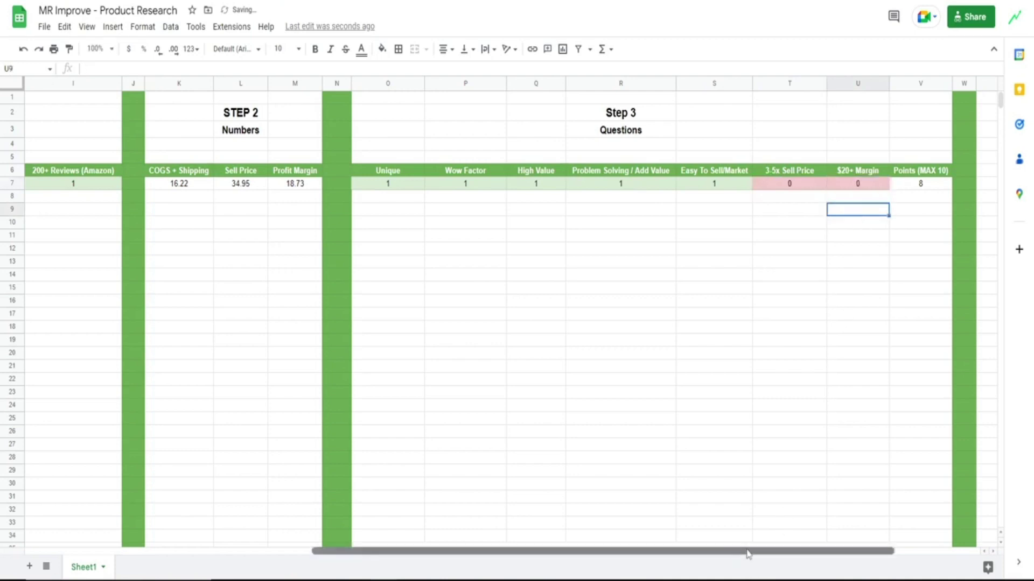
left_click_drag(797, 545, 854, 543)
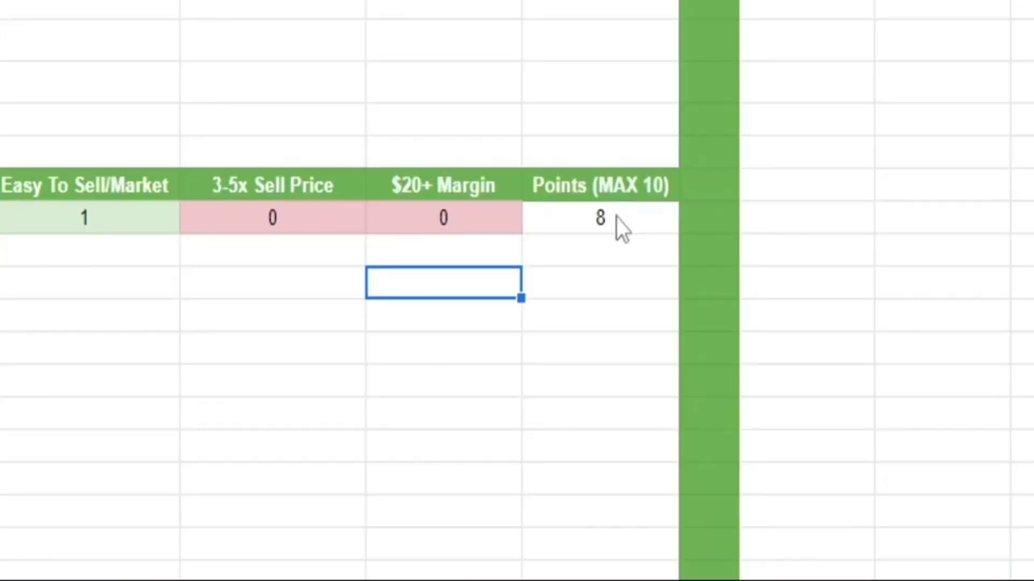
left_click(735, 184)
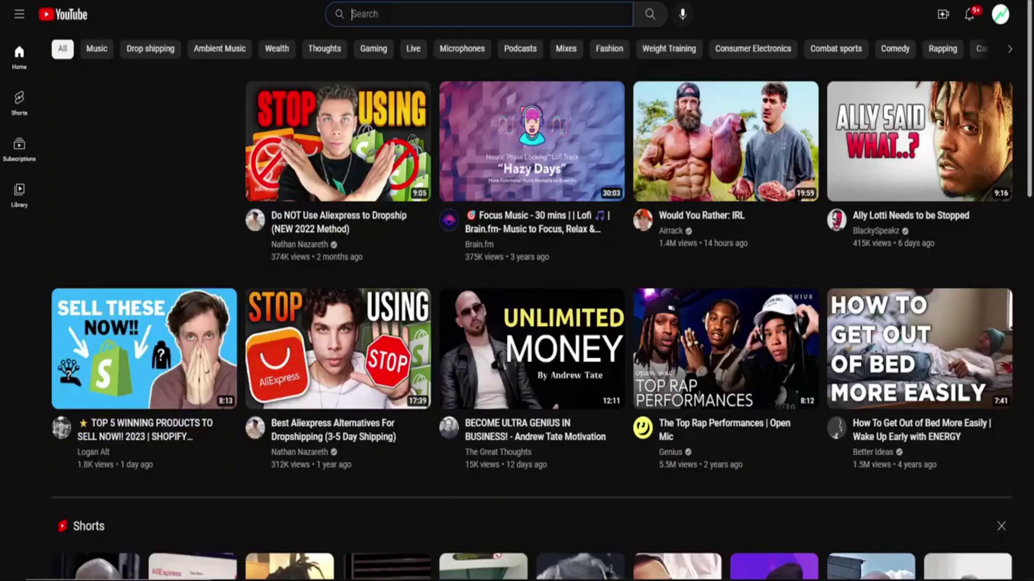
Search YouTube for 'dropshipping sell these now', limit results to this month's uploads, and browse them
type("dropshipping sell these now")
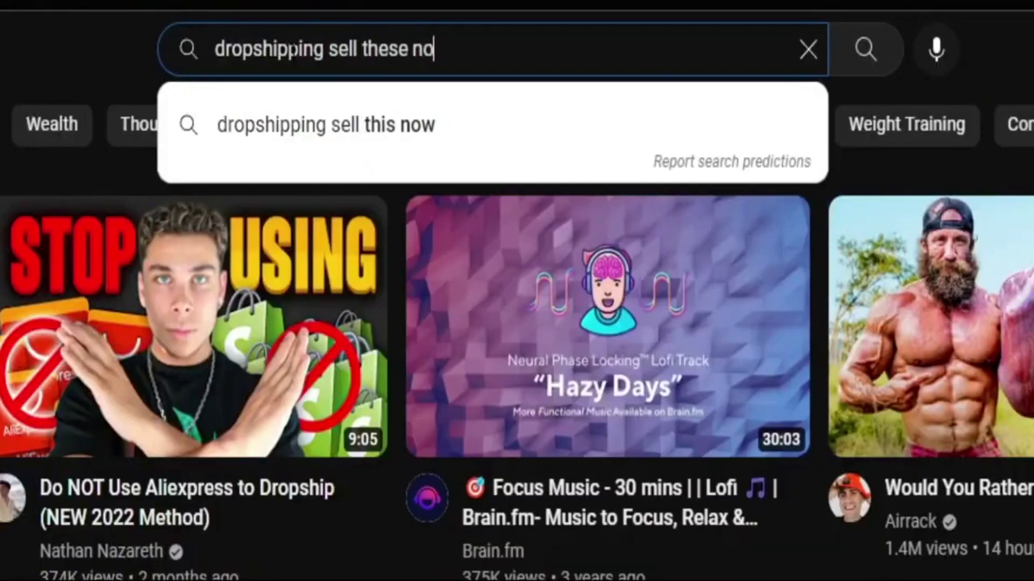
key("Return")
left_click(213, 54)
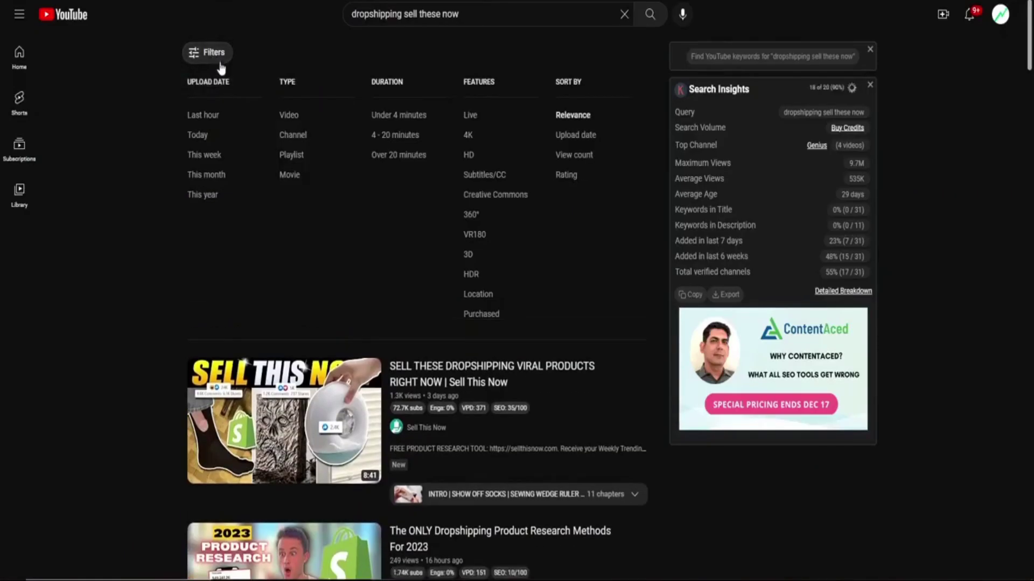
left_click(213, 182)
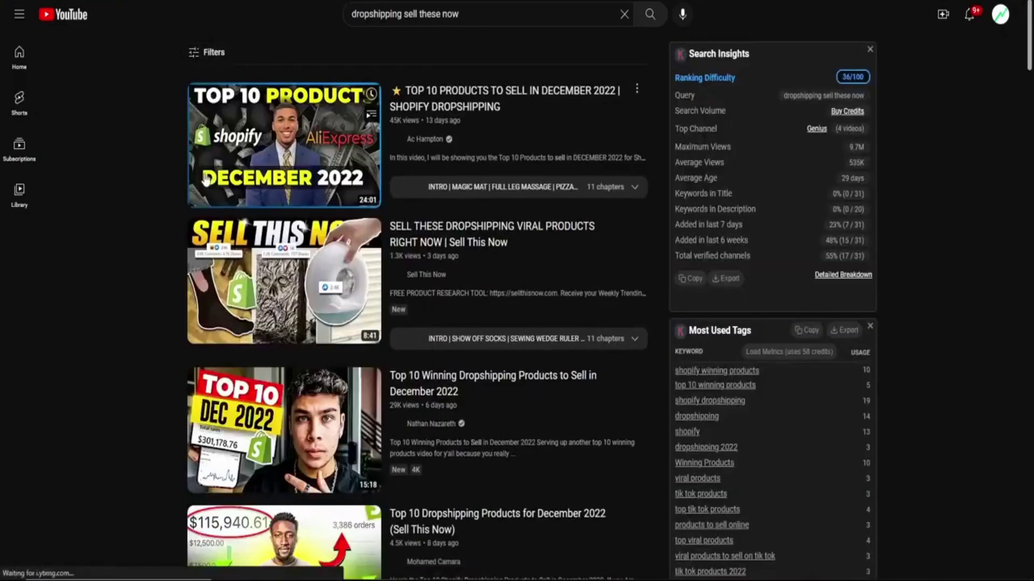
scroll(160, 125, "down", 2)
scroll(161, 126, "down", 15)
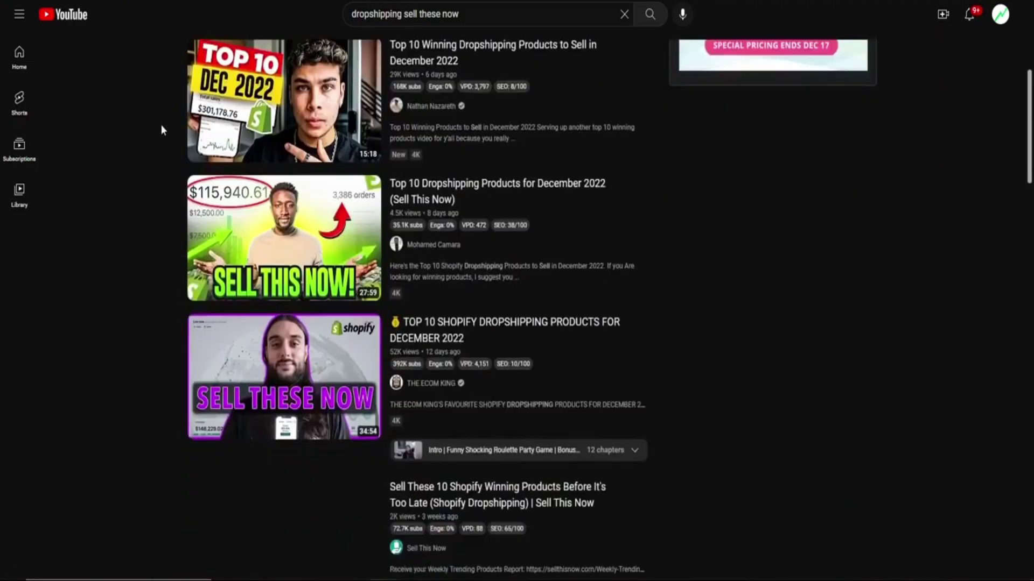
scroll(155, 127, "down", 13)
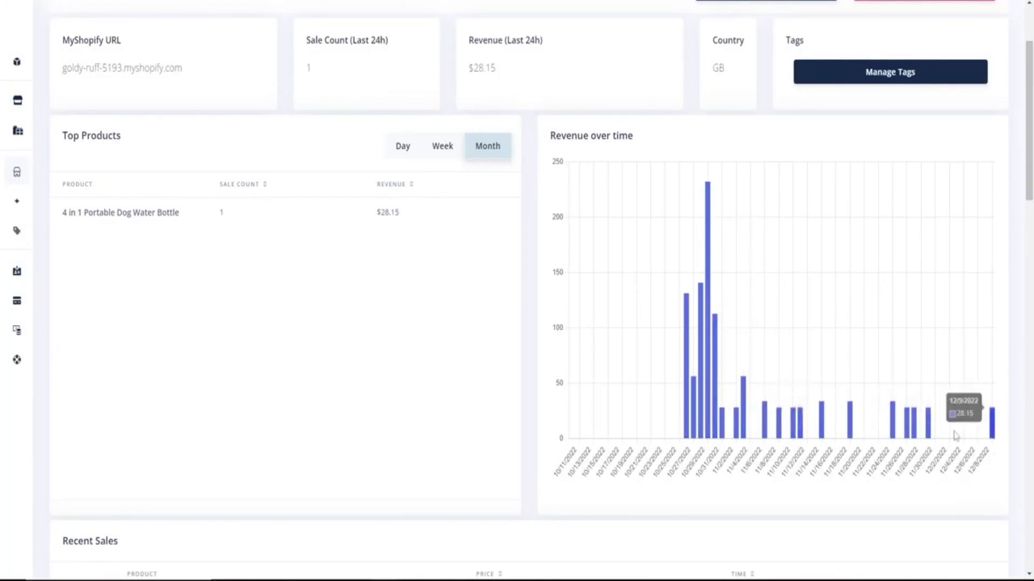
Scroll through the dog water bottle store's revenue chart and recent sales
scroll(553, 337, "down", 5)
scroll(528, 323, "down", 10)
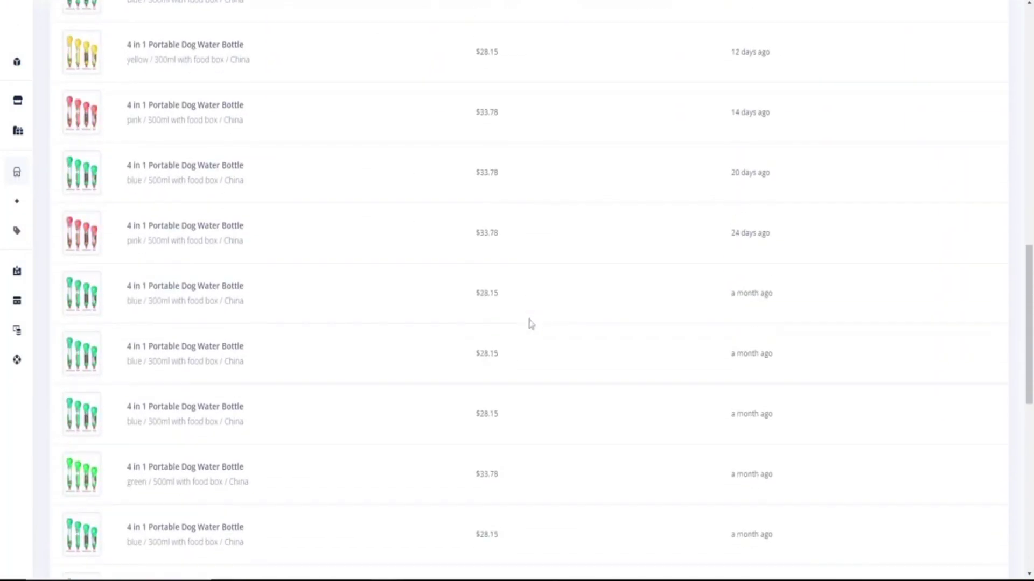
scroll(531, 323, "up", 20)
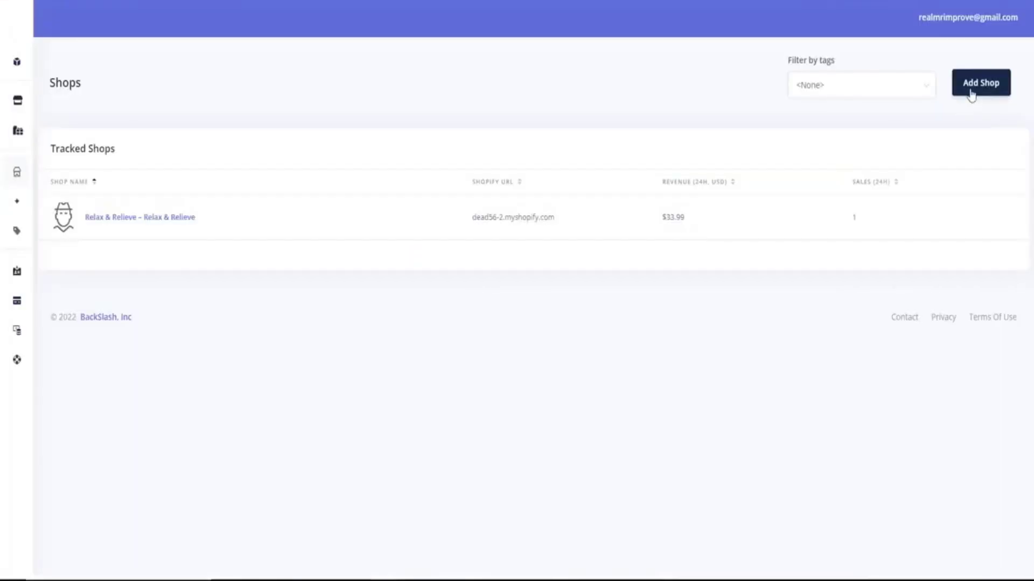
Start tracking the Goldy Ruff store in ShopHunter from the dog water bottle product URL
left_click(971, 95)
left_click(200, 152)
type("https://goldyruff01.com/ro/products/4-in-1-portable-dog-water-bottle")
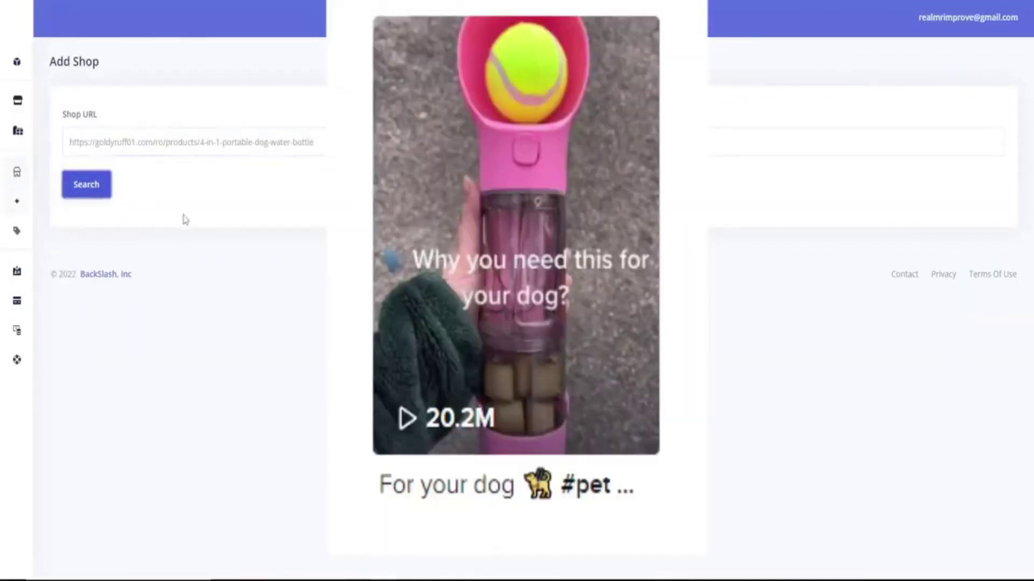
key("Return")
left_click(962, 272)
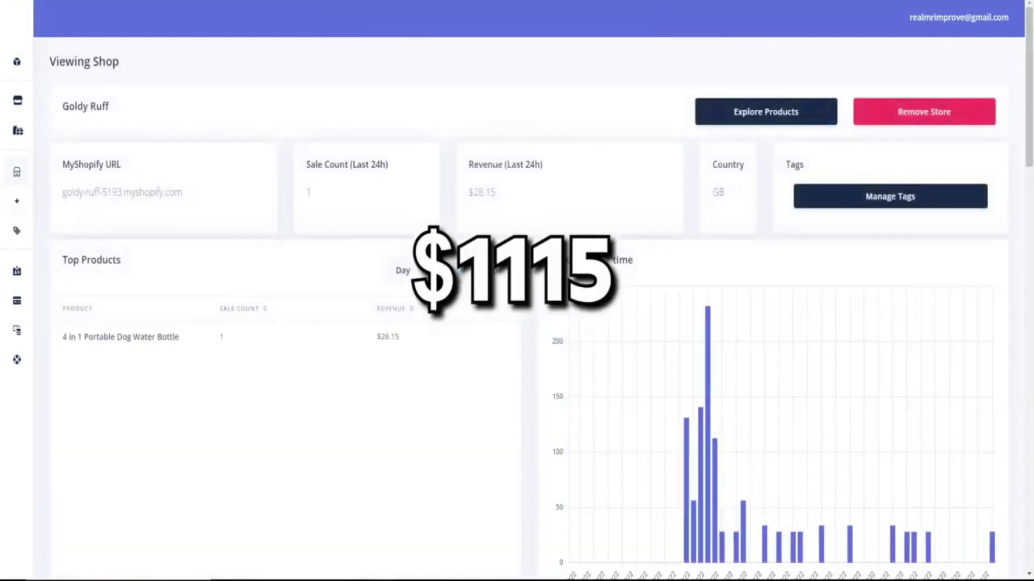
scroll(637, 284, "down", 4)
scroll(637, 284, "up", 2)
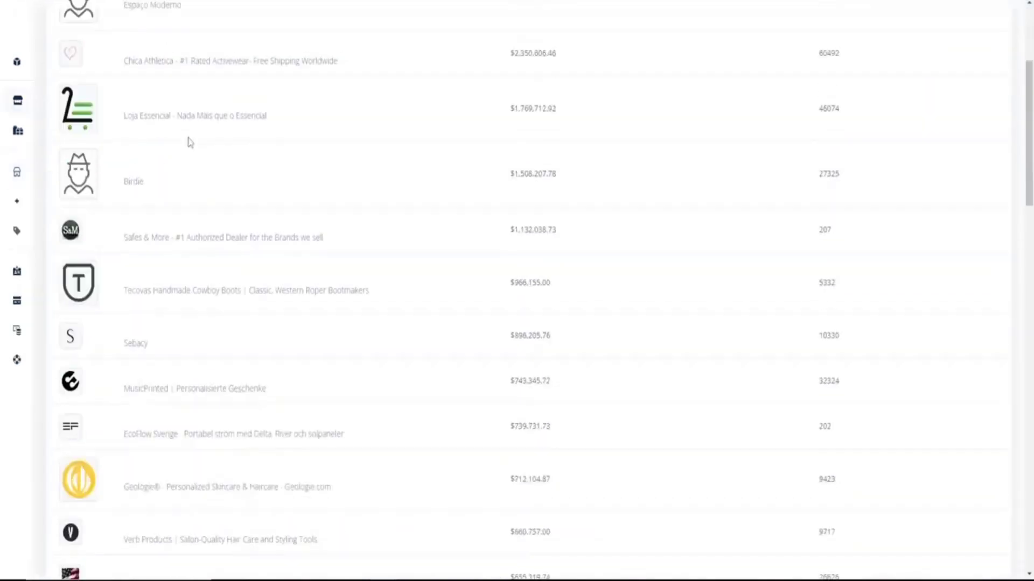
scroll(185, 144, "down", 7)
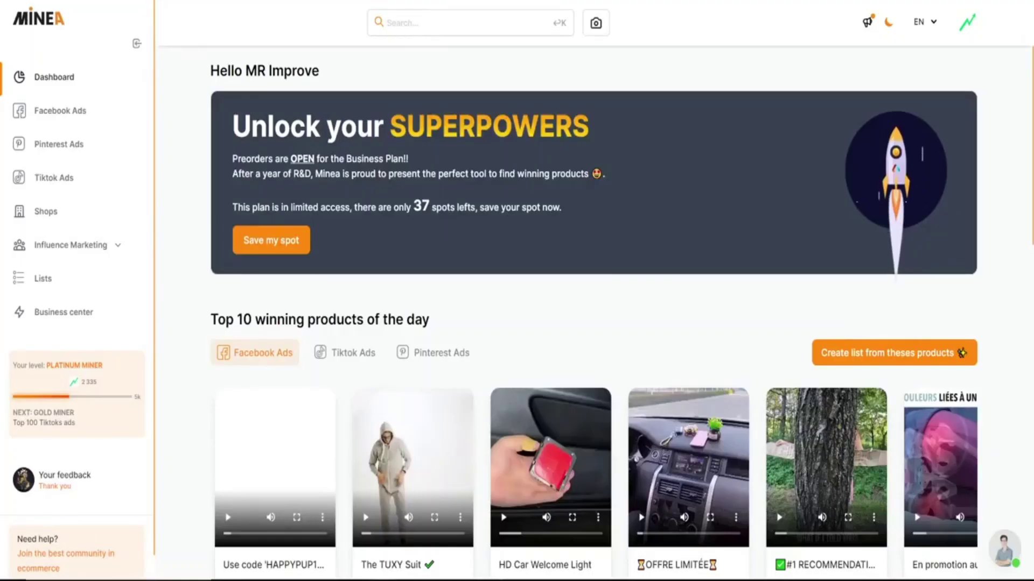
Scroll through Minea's top 10 winning products carousel
scroll(422, 530, "down", 2)
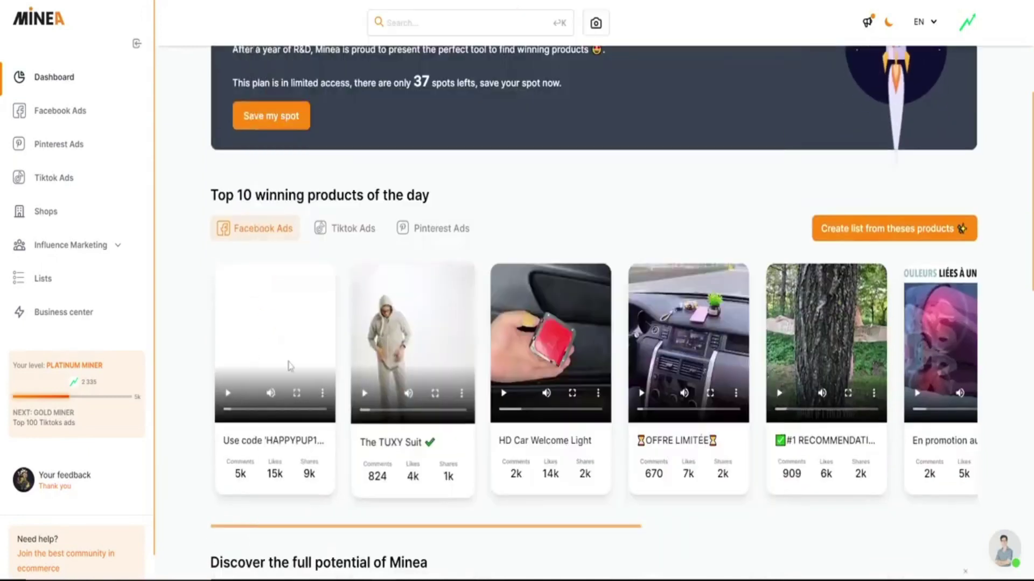
mouse_move(422, 530)
left_mouse_down()
mouse_move(737, 520)
mouse_move(436, 525)
left_mouse_up()
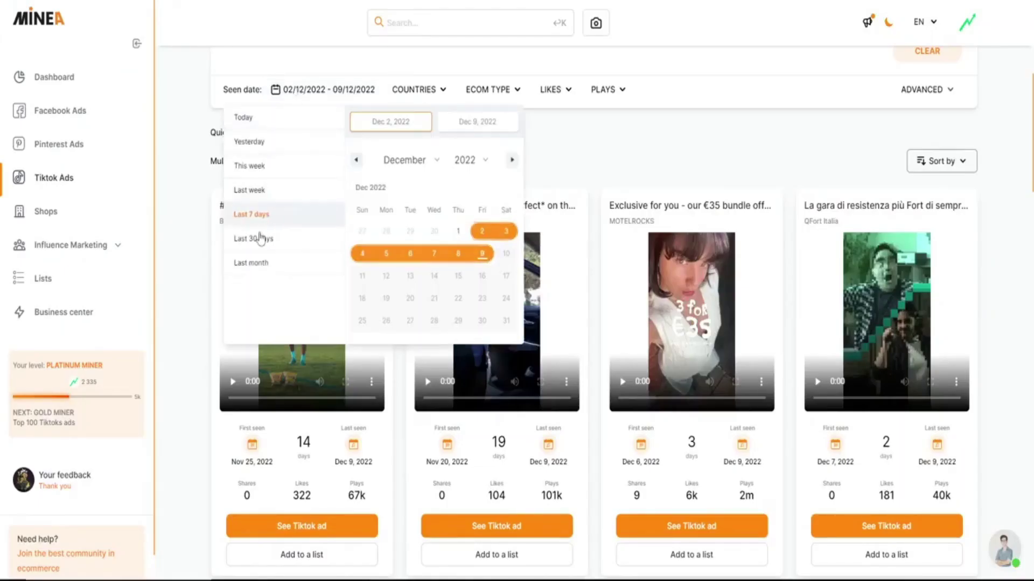
Filter TikTok ads to the last 30 days, United States, Shopify stores and 10k–1M likes, then browse
left_click(259, 239)
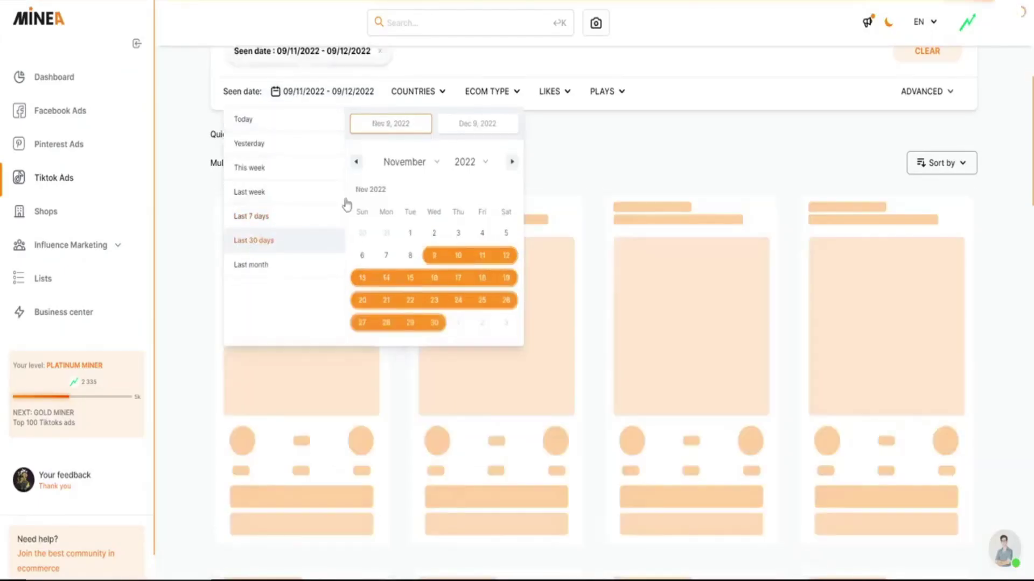
left_click(418, 91)
left_click(423, 163)
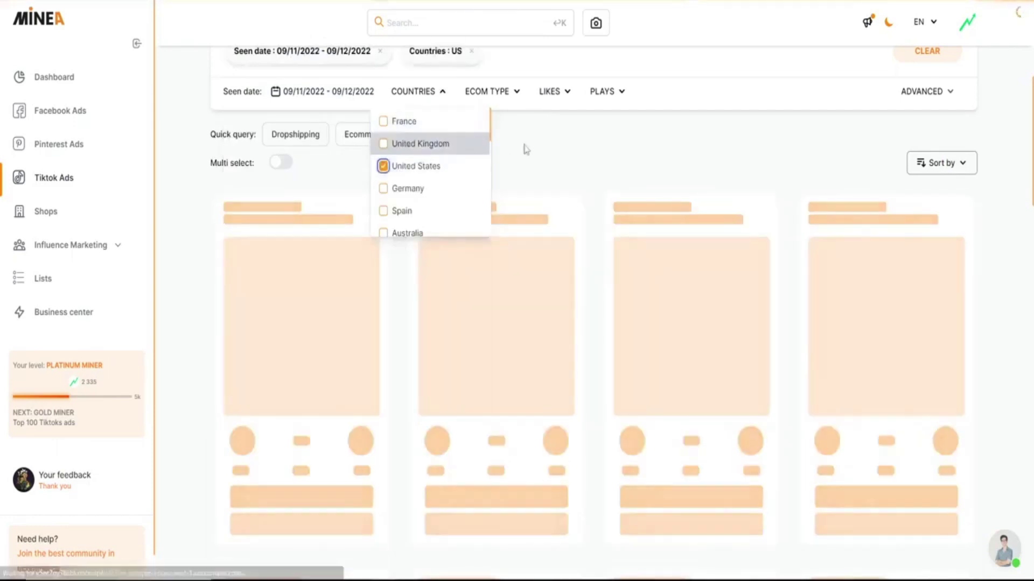
left_click(490, 91)
left_click(465, 144)
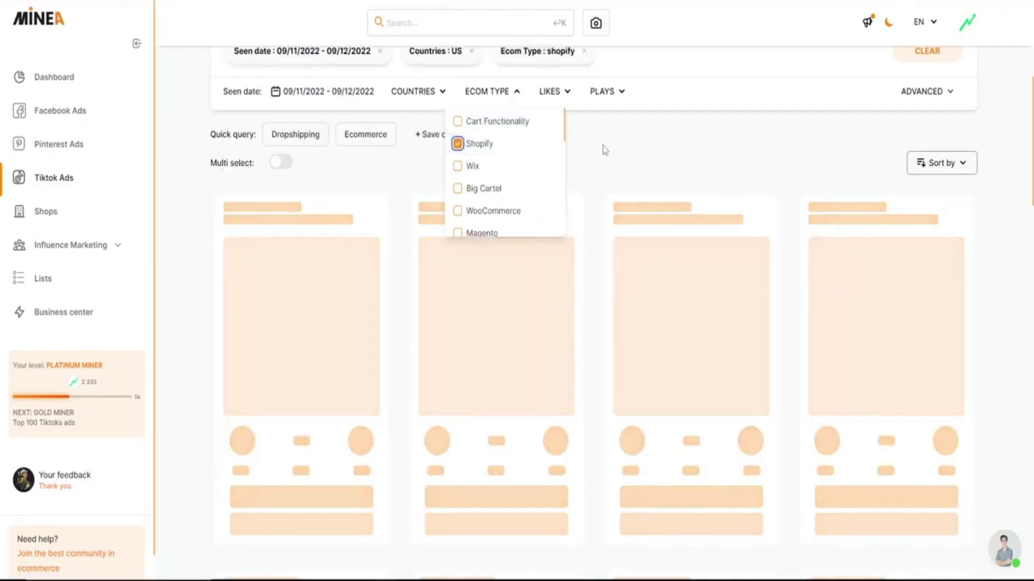
left_click(554, 91)
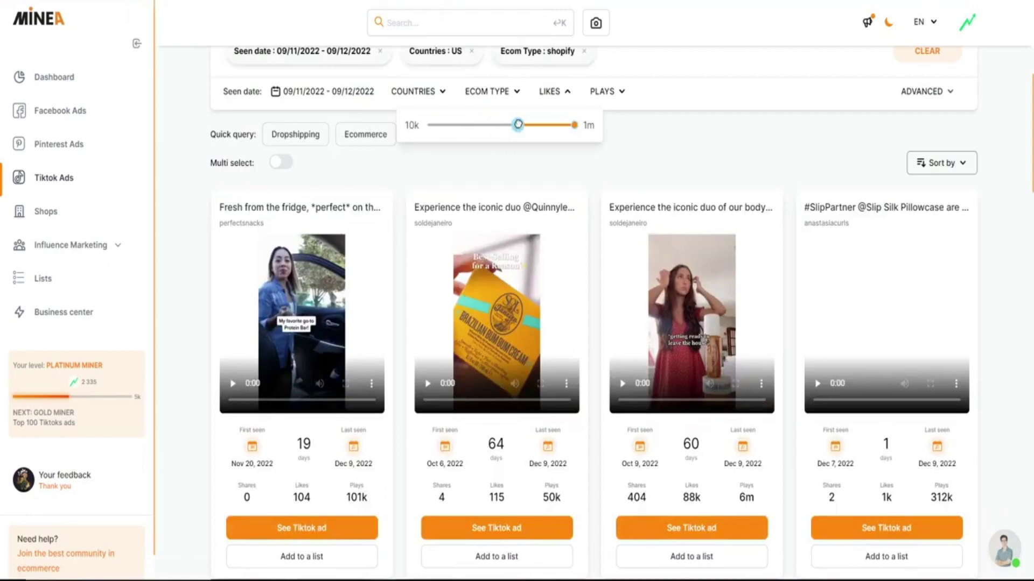
left_click(518, 124)
scroll(587, 245, "down", 20)
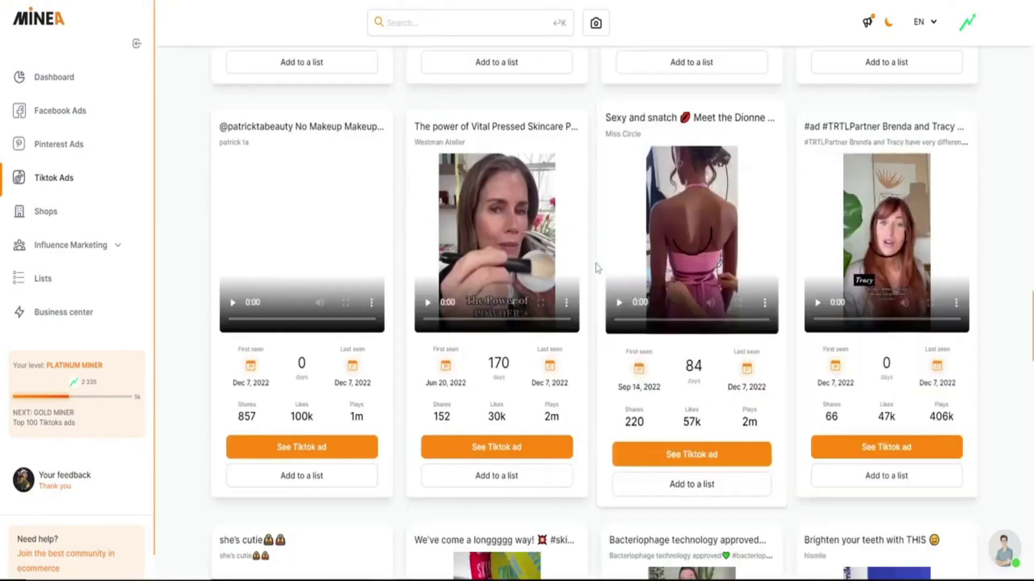
scroll(596, 267, "down", 20)
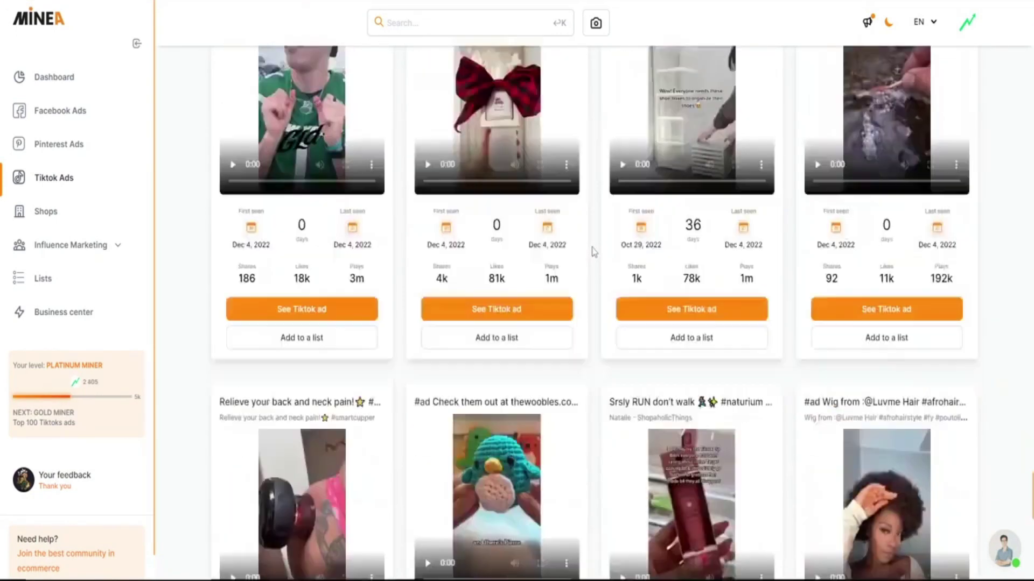
scroll(594, 251, "down", 5)
scroll(295, 350, "up", 2)
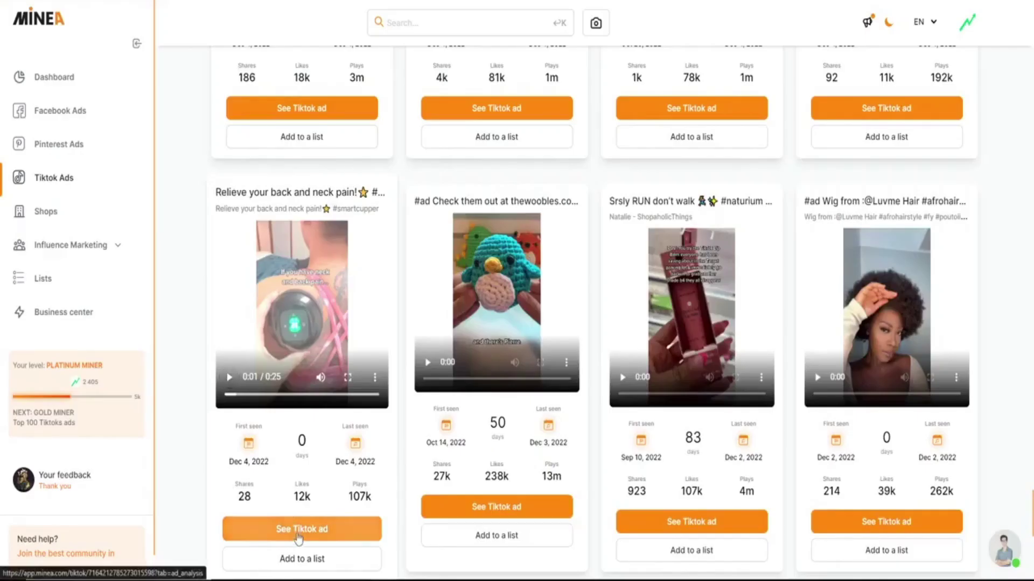
Open the Smart Cupper back-and-neck ad details and review its United States audience share
left_click(393, 568)
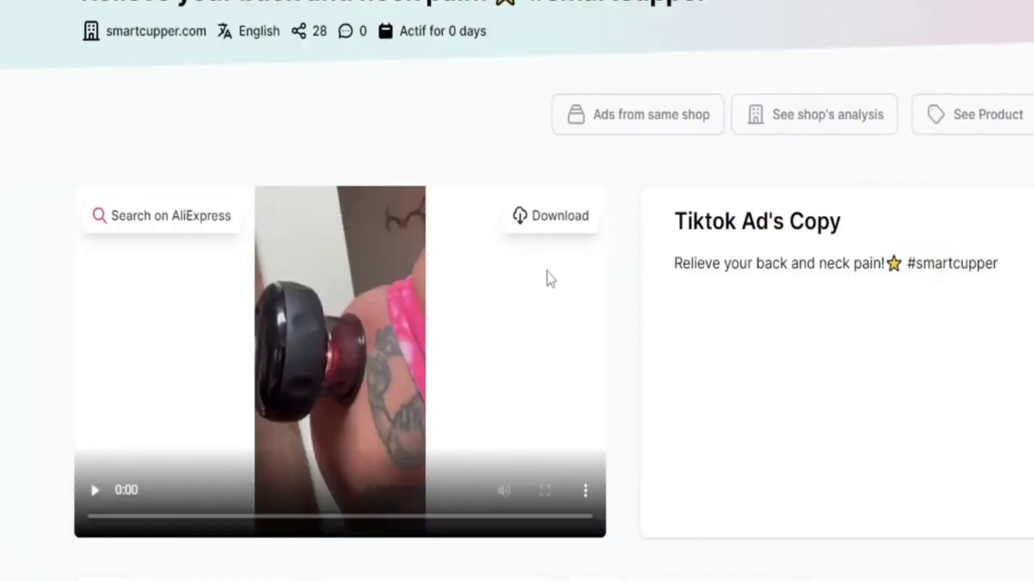
scroll(547, 279, "down", 5)
scroll(623, 280, "down", 3)
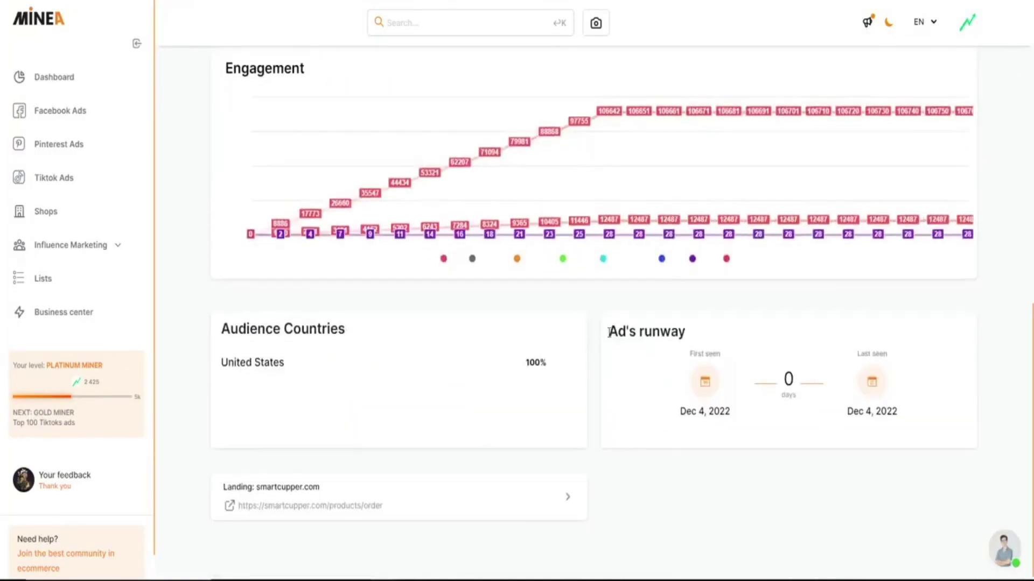
triple_click(408, 272)
left_click(515, 276)
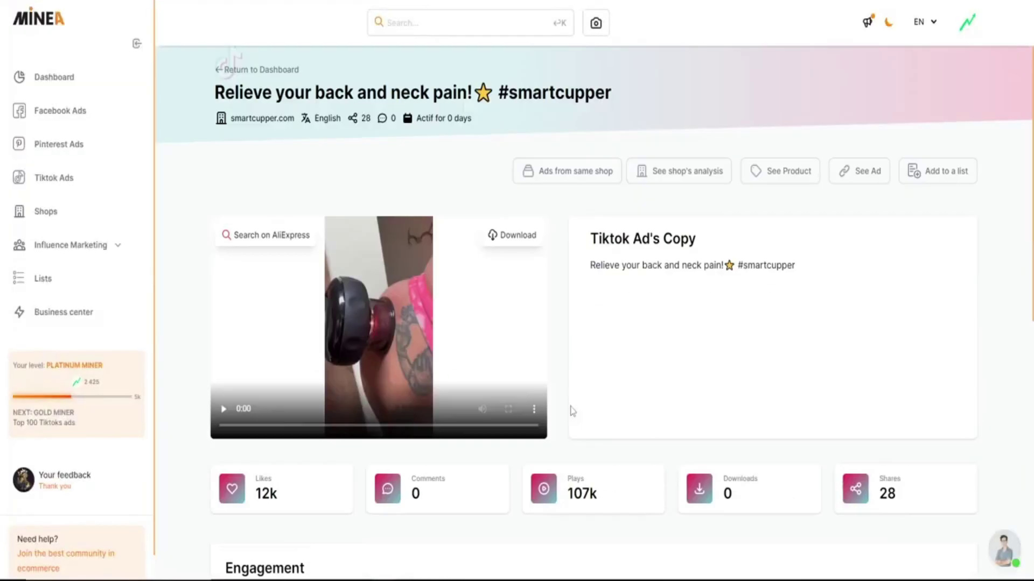
View the same shop's other ads and open the smartcupper.com shop analysis
left_click(592, 181)
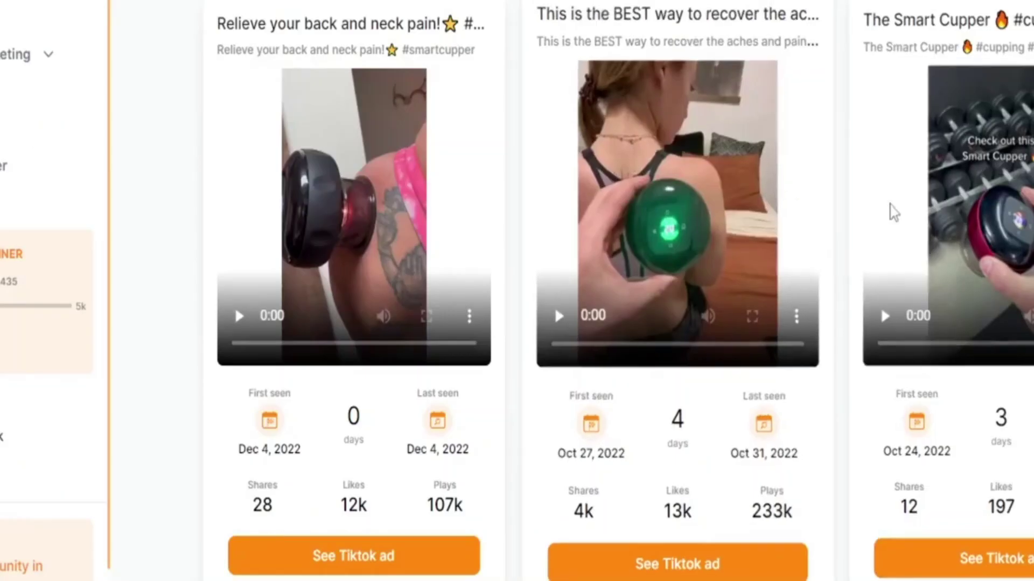
scroll(399, 472, "down", 2)
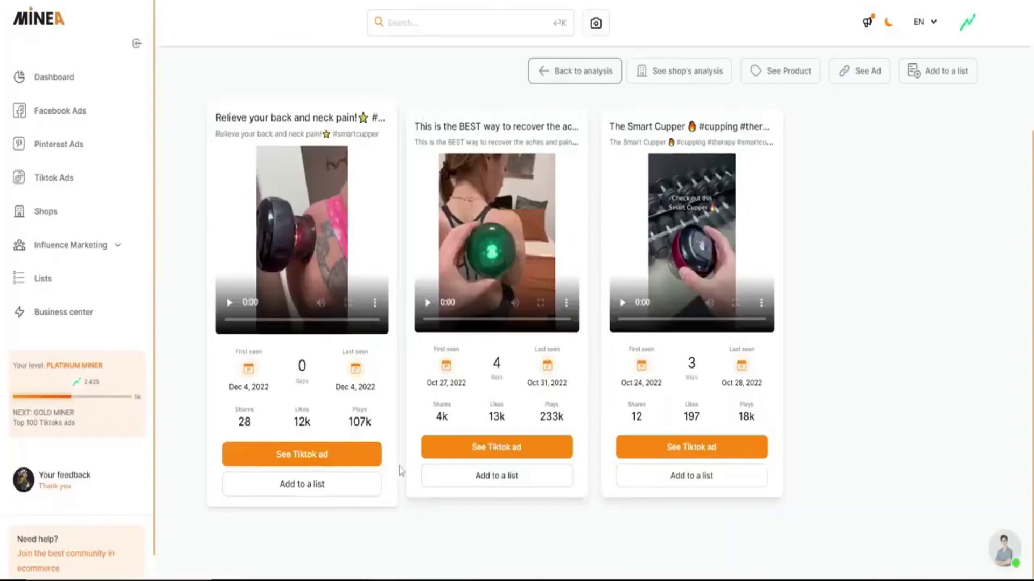
scroll(399, 471, "up", 2)
left_click(693, 171)
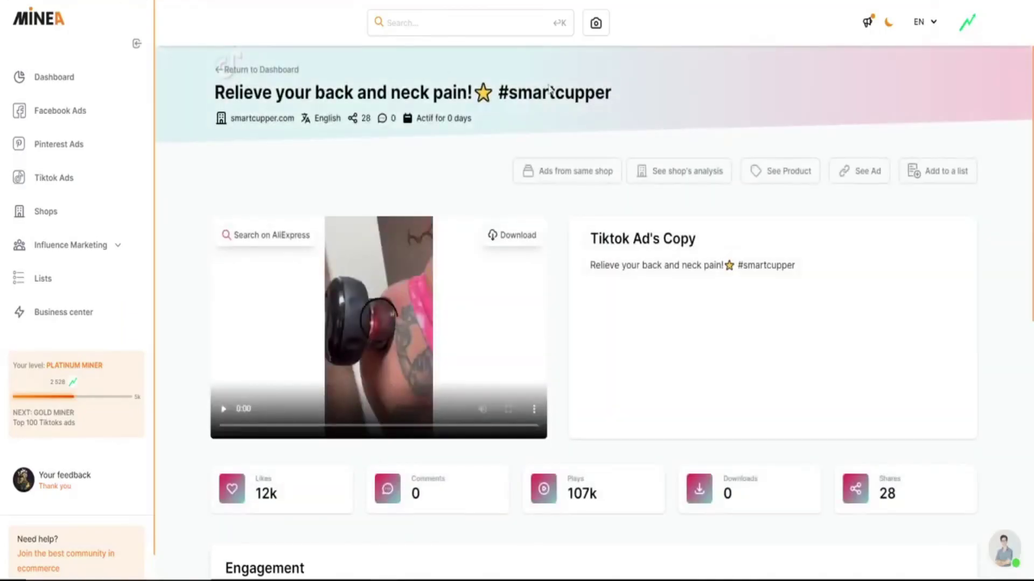
Open the product's store page and look up the Smart Cupper store by URL in ShopHunter
left_click(786, 173)
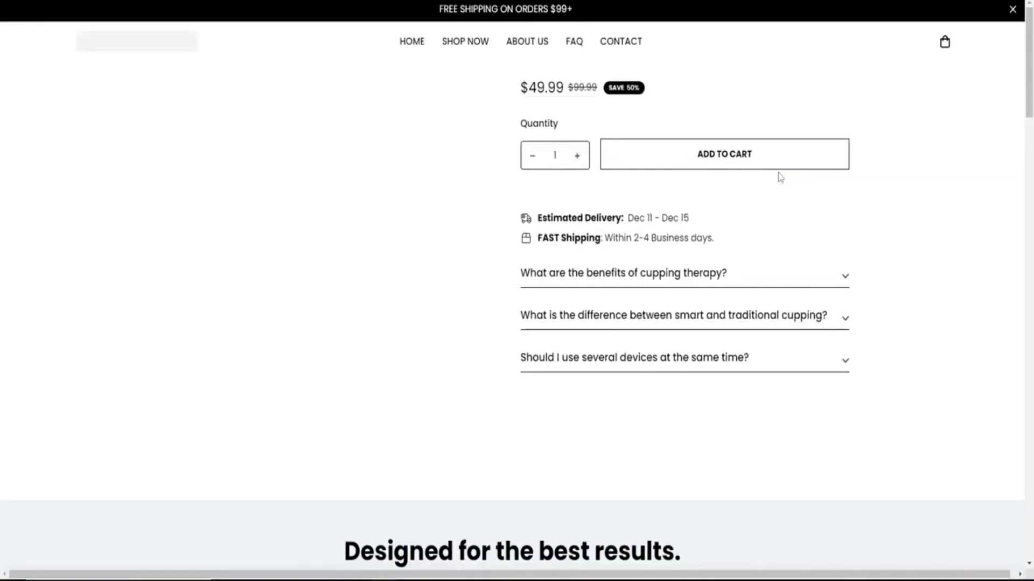
scroll(162, 194, "down", 20)
scroll(102, 169, "down", 20)
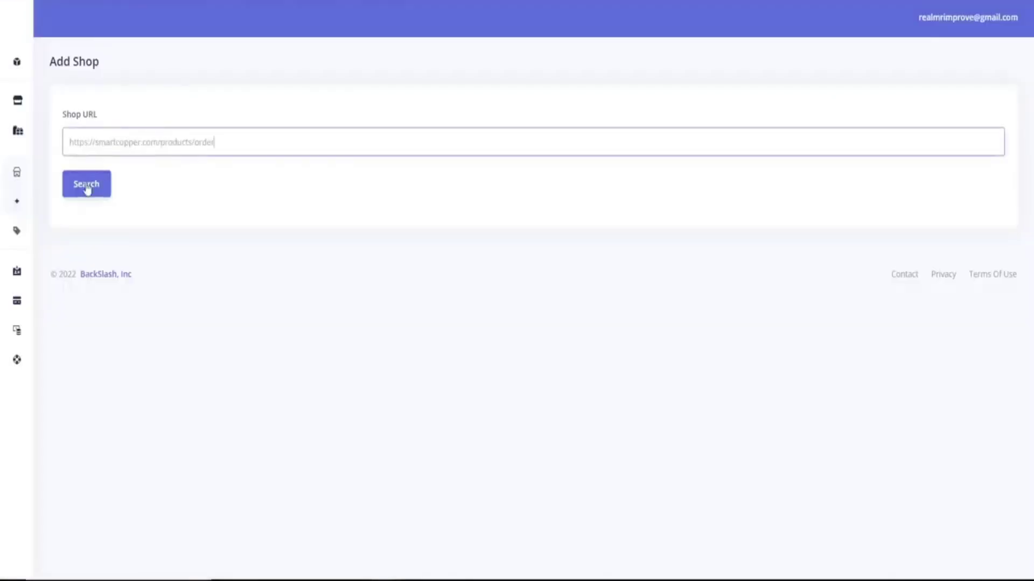
left_click(88, 189)
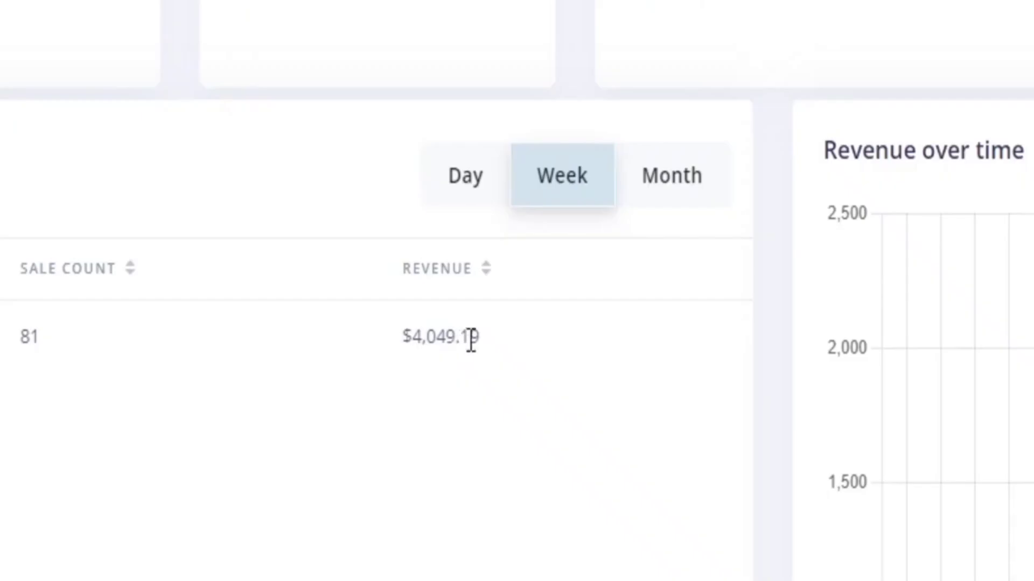
Highlight the Smart Cupper store's $4,049.19 revenue in the ShopHunter dashboard
left_click_drag(474, 339, 395, 348)
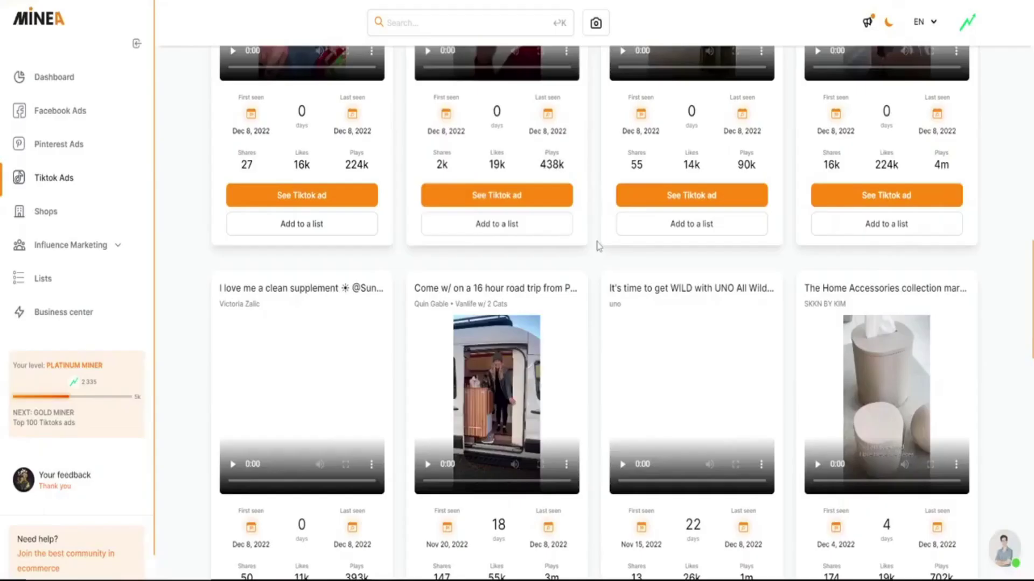
Scroll down through the Minea TikTok ads grid to browse more ads
scroll(595, 245, "down", 10)
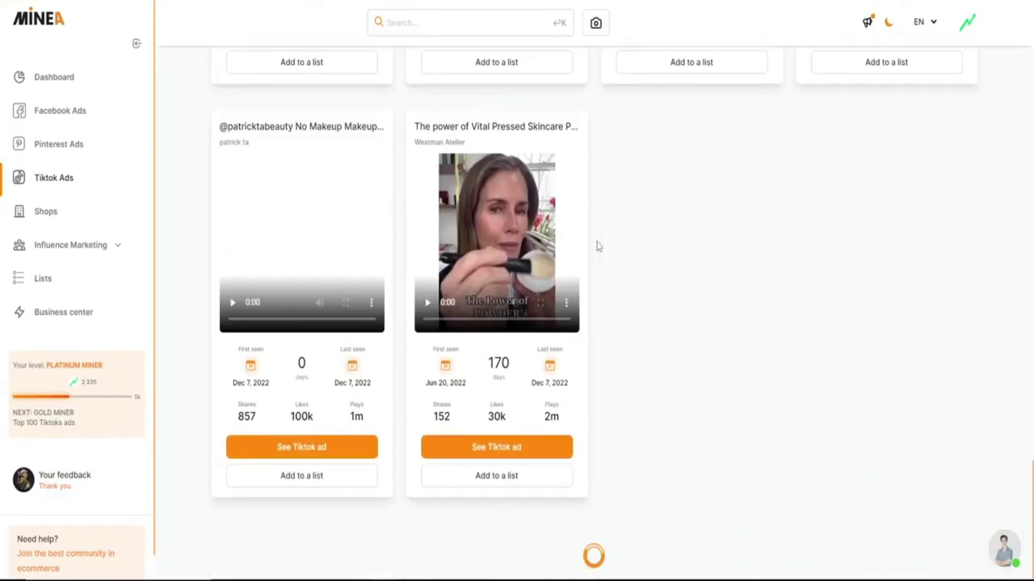
scroll(594, 251, "down", 15)
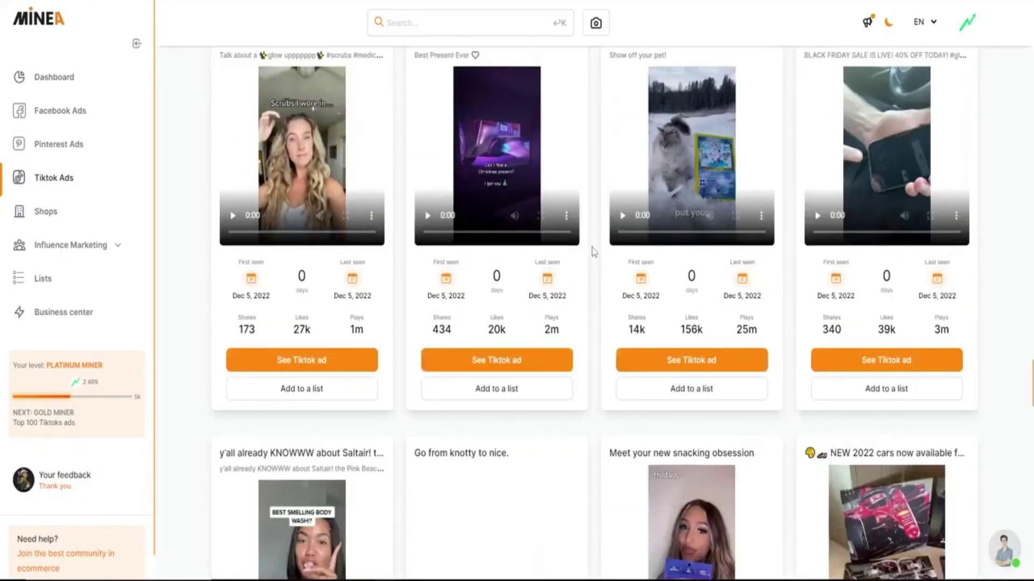
scroll(594, 251, "down", 5)
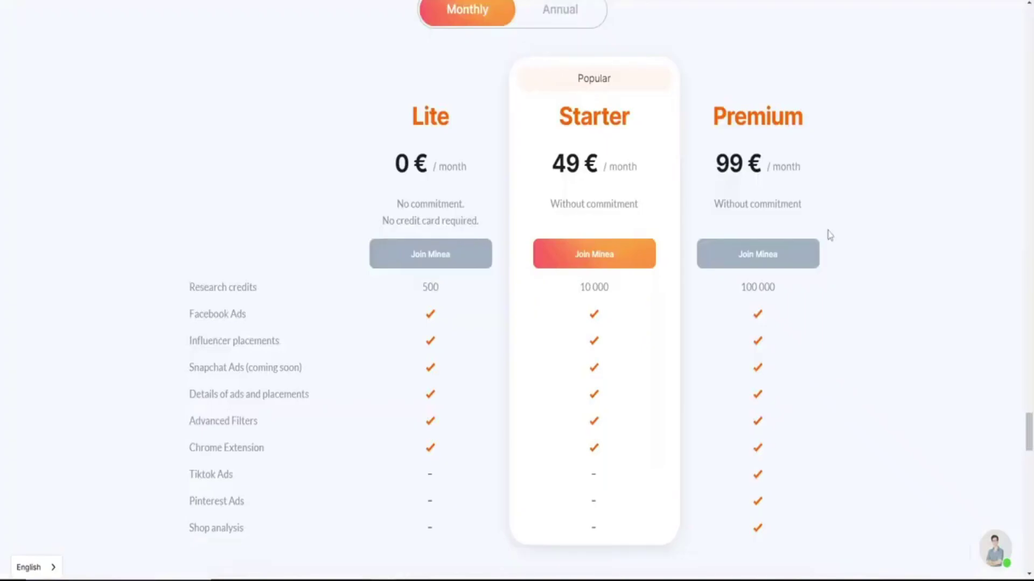